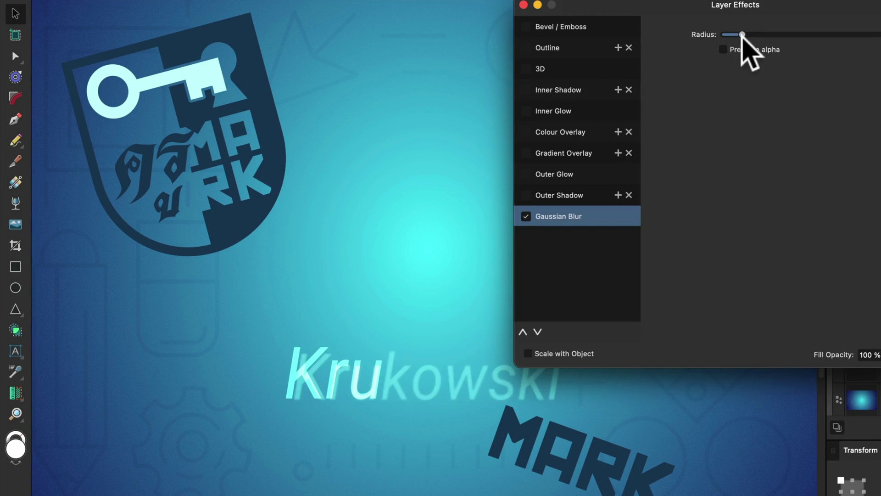
Apply a Gaussian Blur to the Krukowski text and rotate MARK level
left_click_drag(744, 39, 773, 53)
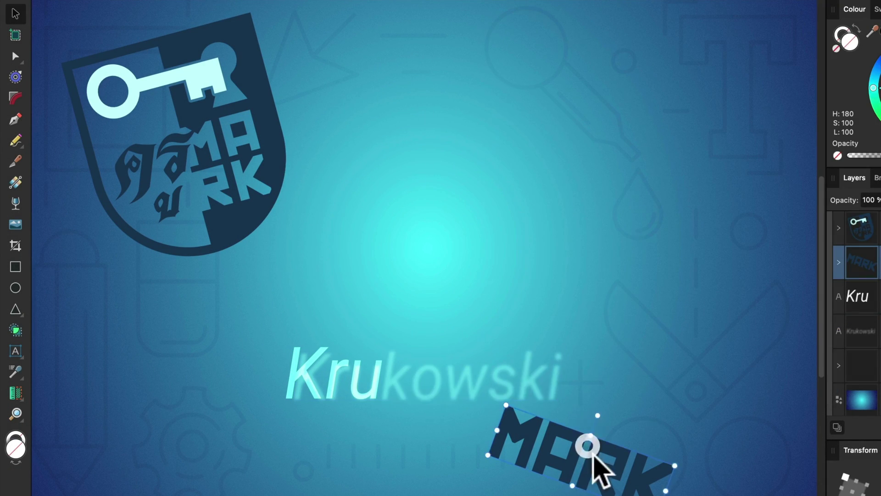
left_click_drag(590, 448, 522, 429)
left_click_drag(257, 207, 452, 269)
Rotate the shield logo upright and move it near the centre
left_click_drag(487, 83, 414, 71)
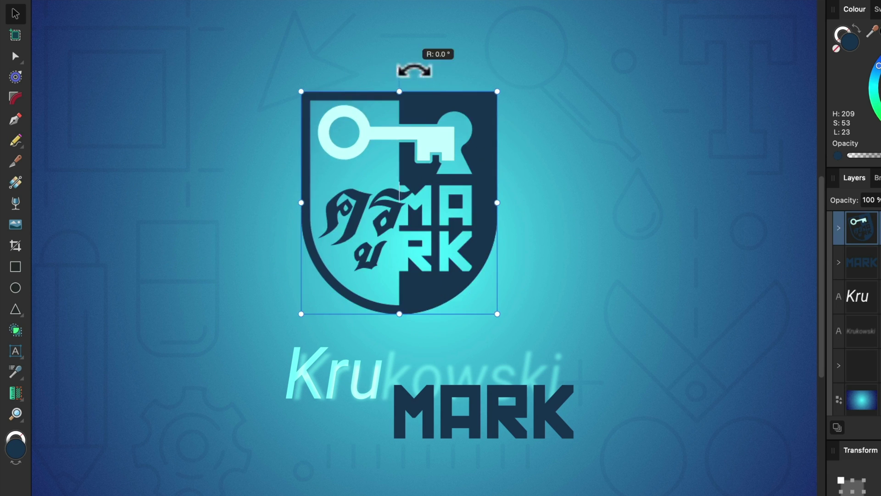
left_click_drag(403, 138, 433, 157)
left_click(569, 170)
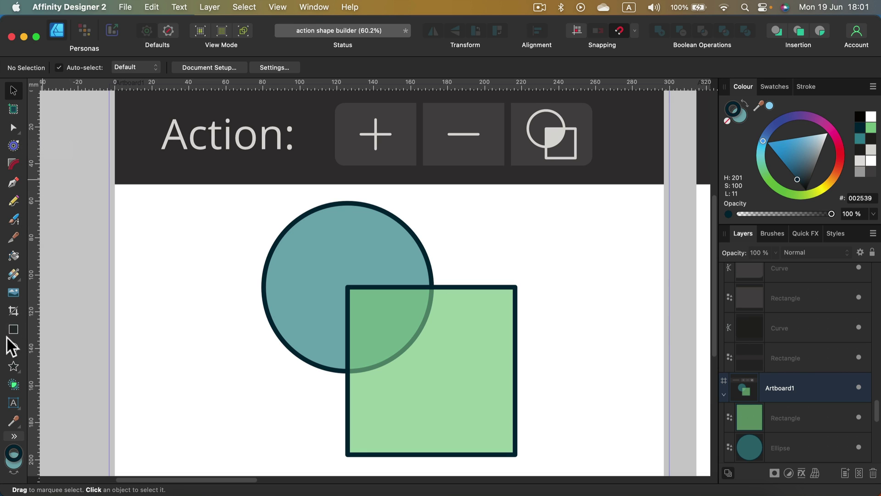
left_click(16, 385)
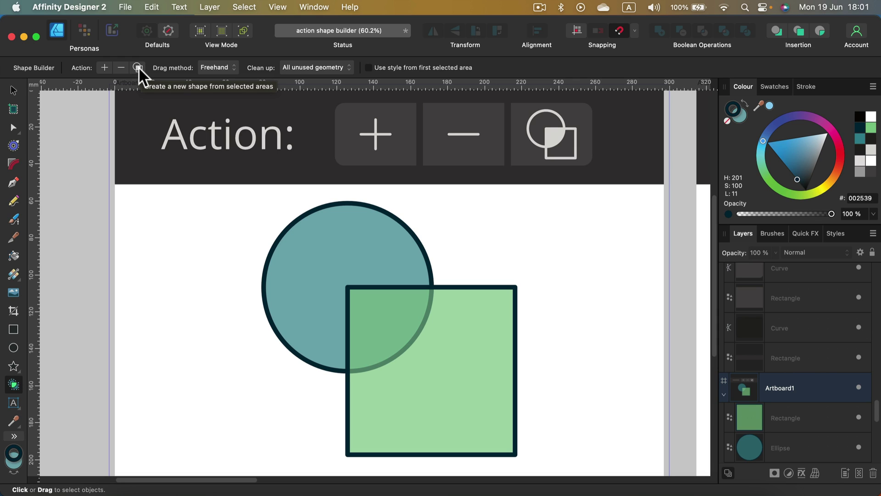
left_click(12, 90)
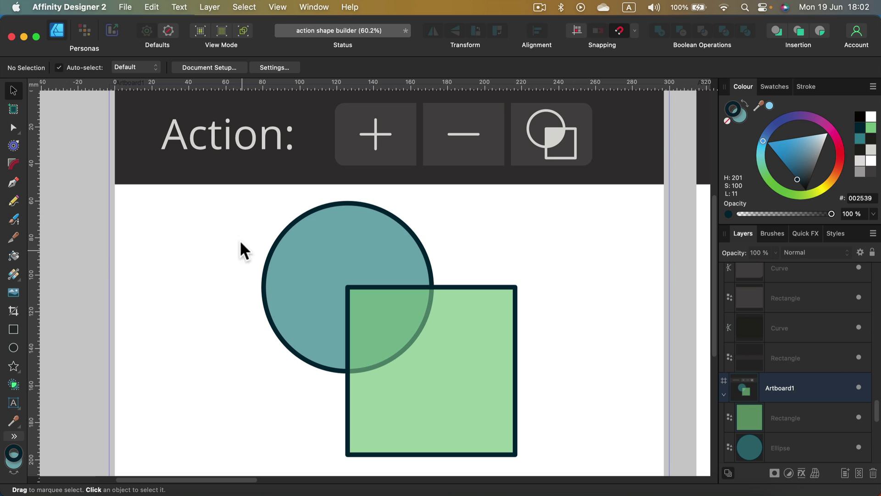
left_click_drag(226, 193, 546, 467)
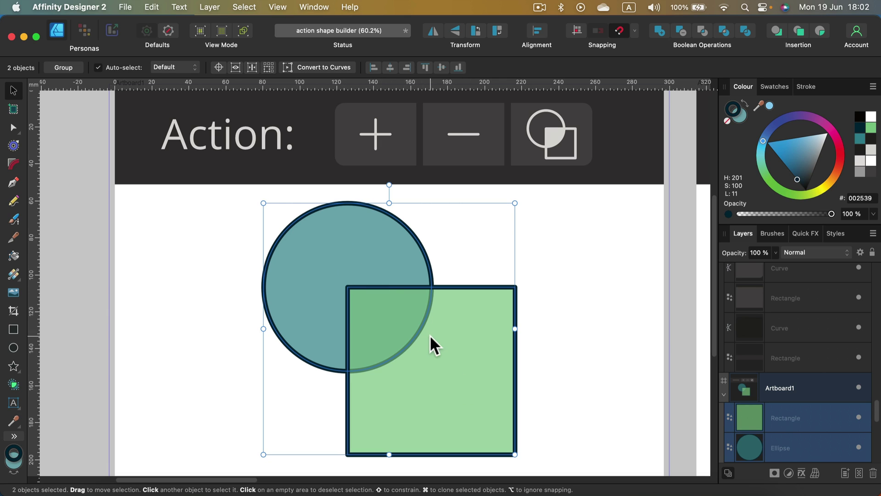
left_click(13, 384)
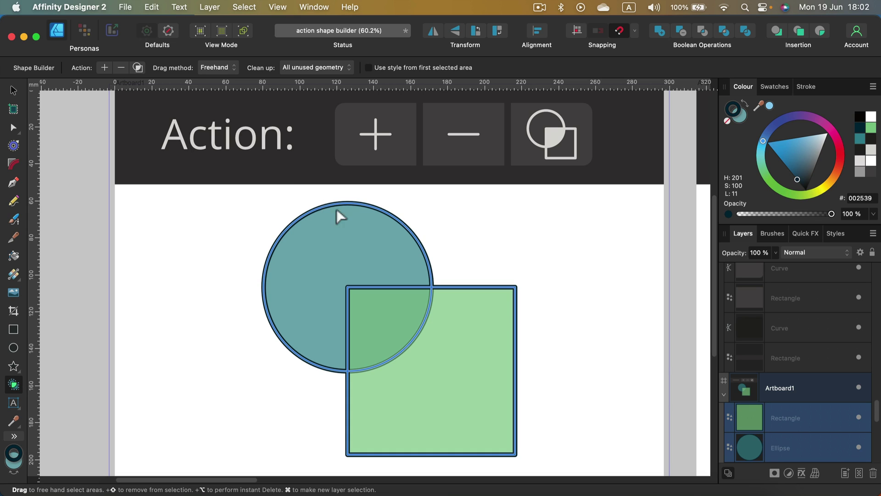
left_click_drag(358, 234, 349, 241)
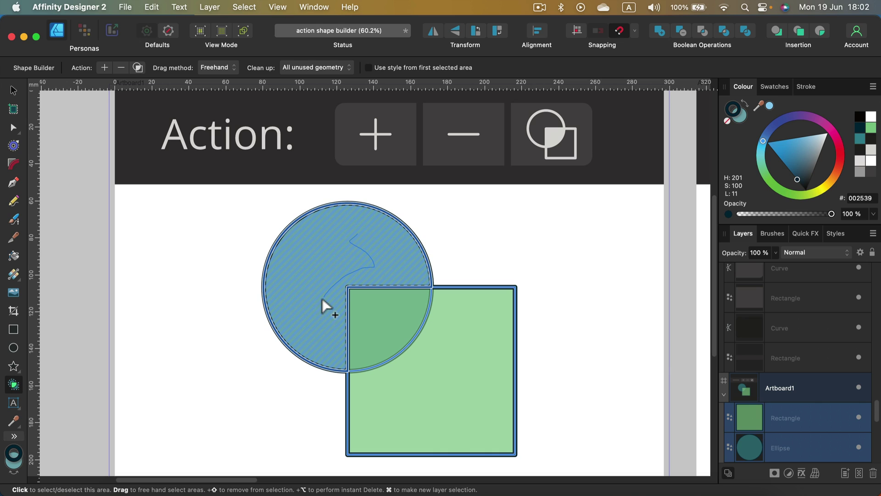
left_click_drag(322, 301, 367, 302)
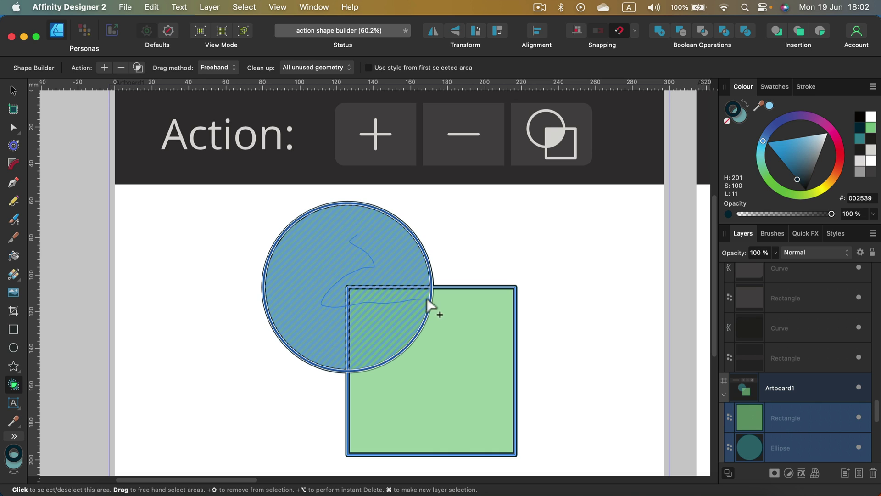
mouse_move(427, 299)
left_mouse_down()
mouse_move(464, 308)
mouse_move(482, 340)
mouse_move(474, 353)
left_mouse_up()
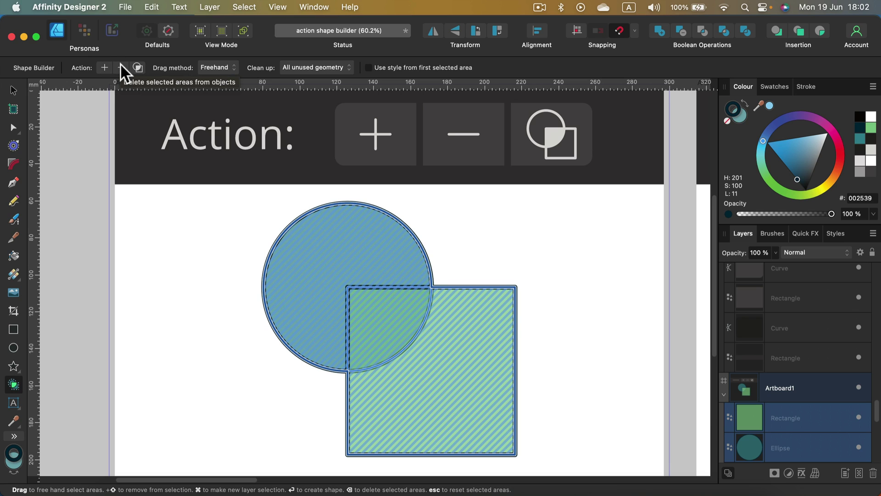
left_click(13, 88)
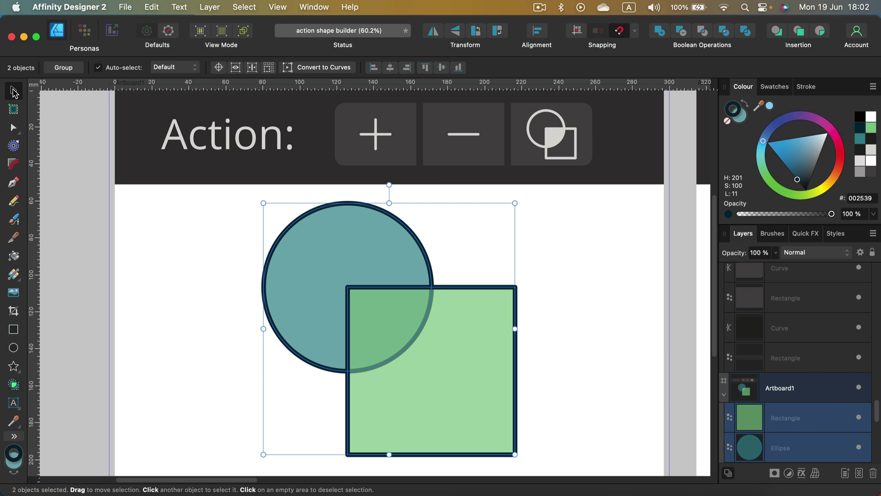
left_click(170, 208)
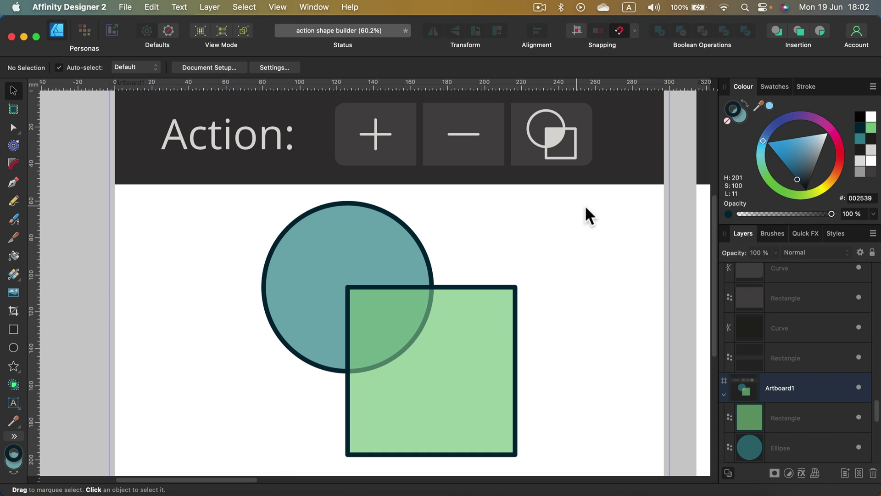
Bring Artboard2 into view and marquee-select its circle and square
key("space")
left_click_drag(586, 213, 299, 197)
left_click_drag(640, 239, 397, 270)
key("space")
left_click_drag(592, 351, 572, 346)
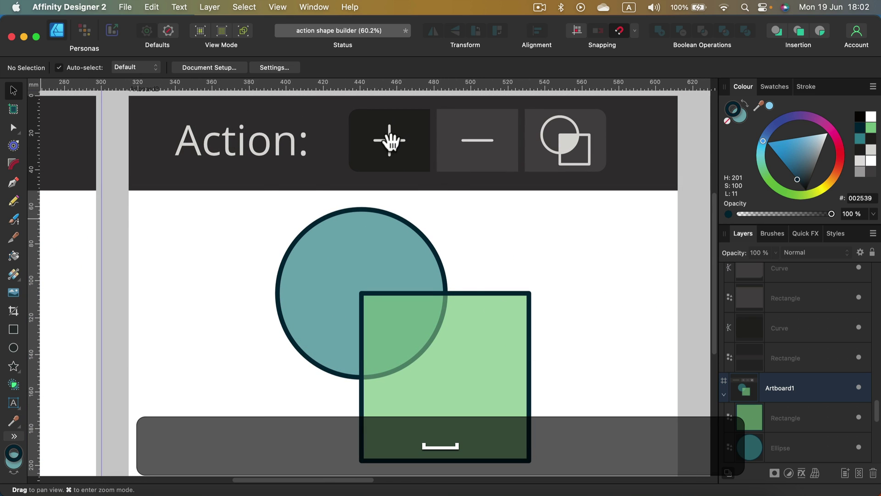
left_click(263, 205)
left_click_drag(253, 199, 547, 469)
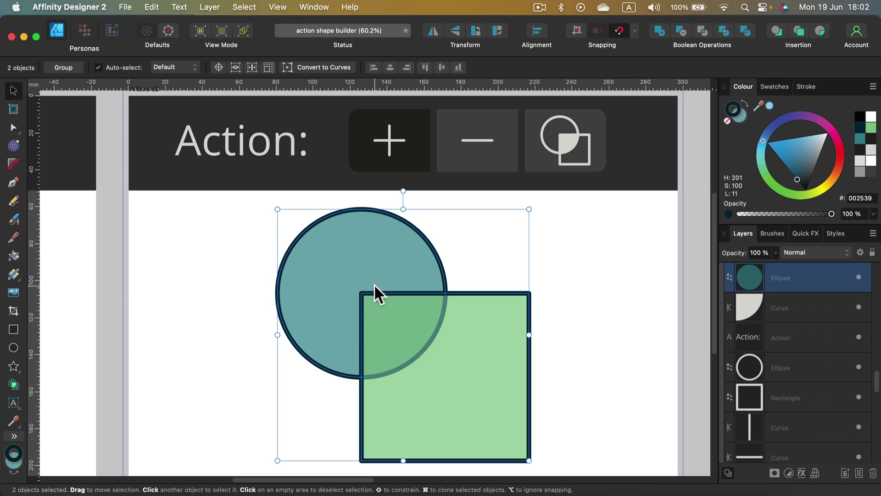
Merge the circle and square with Shape Builder's Add action into one teal shape
left_click(14, 385)
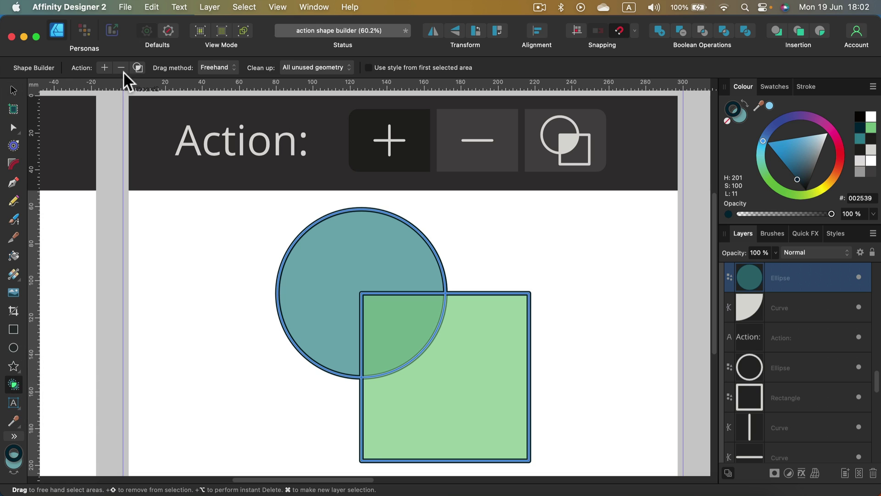
left_click(103, 68)
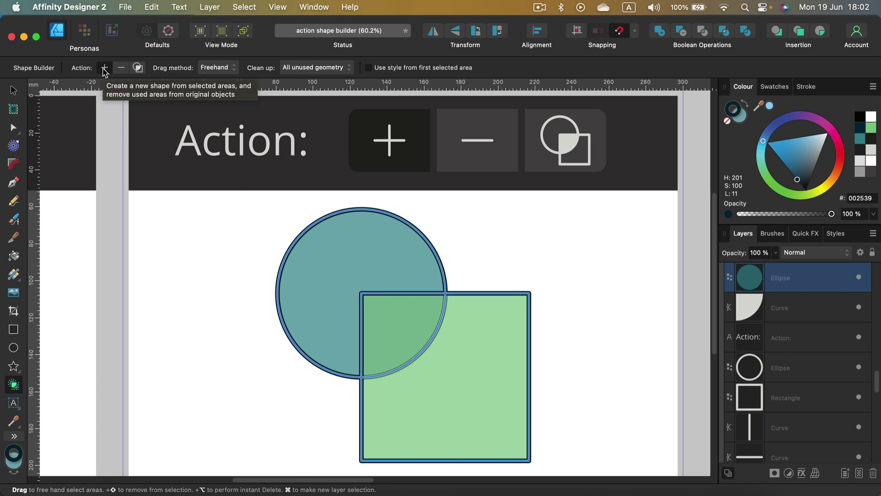
left_click_drag(363, 245, 365, 251)
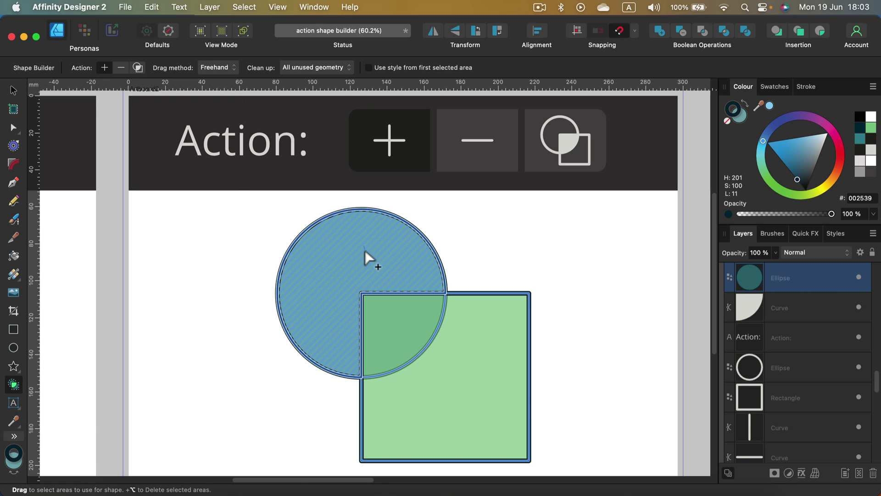
mouse_move(375, 286)
left_mouse_down()
mouse_move(390, 331)
mouse_move(447, 372)
left_mouse_up()
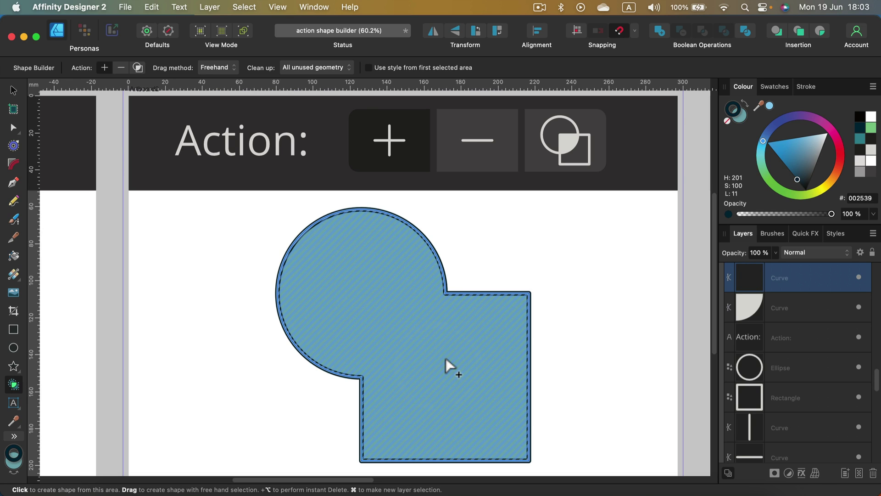
left_click(13, 90)
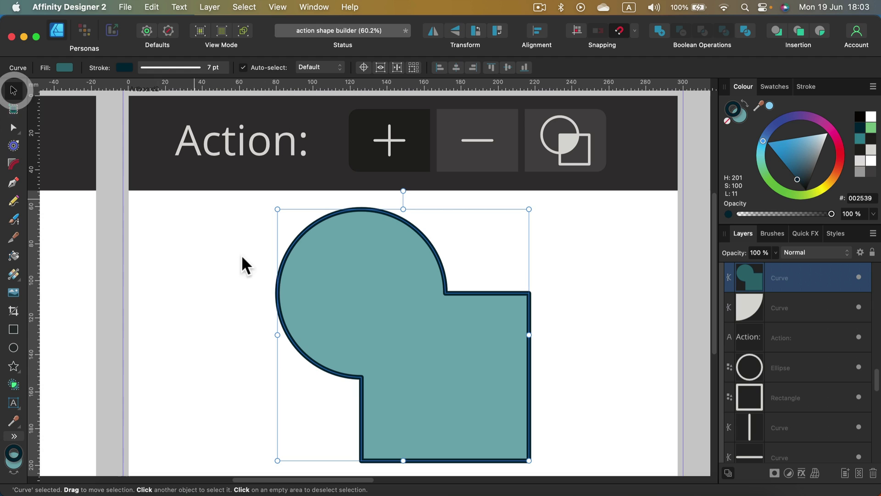
left_click(236, 259)
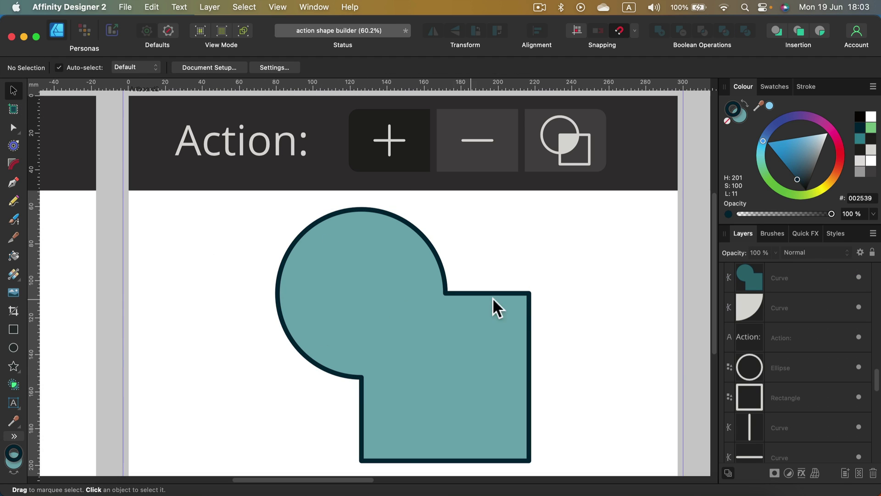
left_click(379, 291)
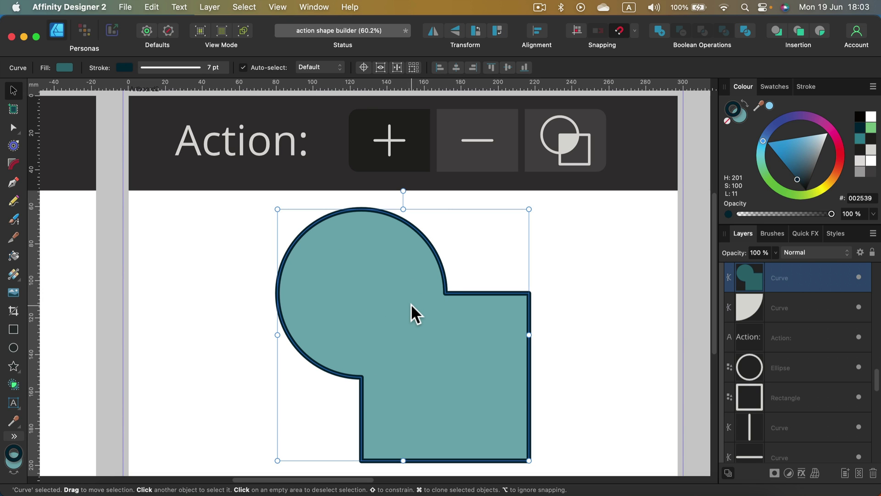
left_click(586, 275)
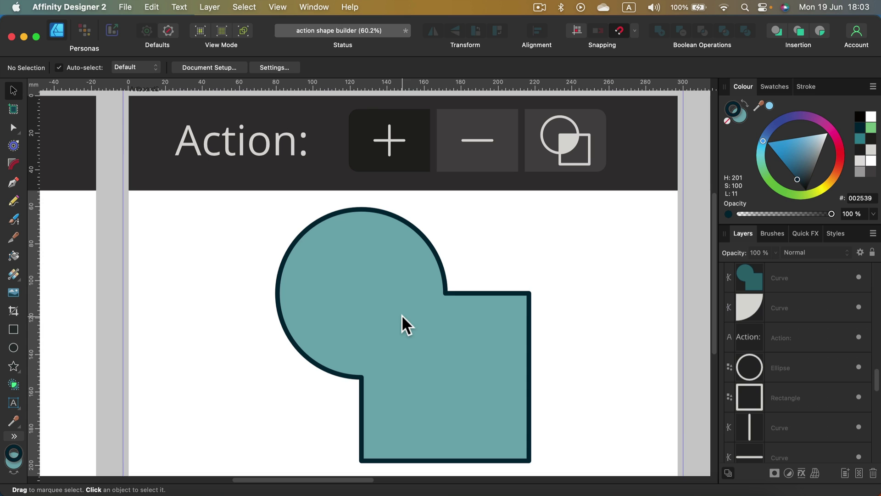
On the third artboard, remove the circle from the green square with Shape Builder Subtract
key("space")
left_click_drag(616, 266, 340, 266)
left_click_drag(512, 262, 264, 236)
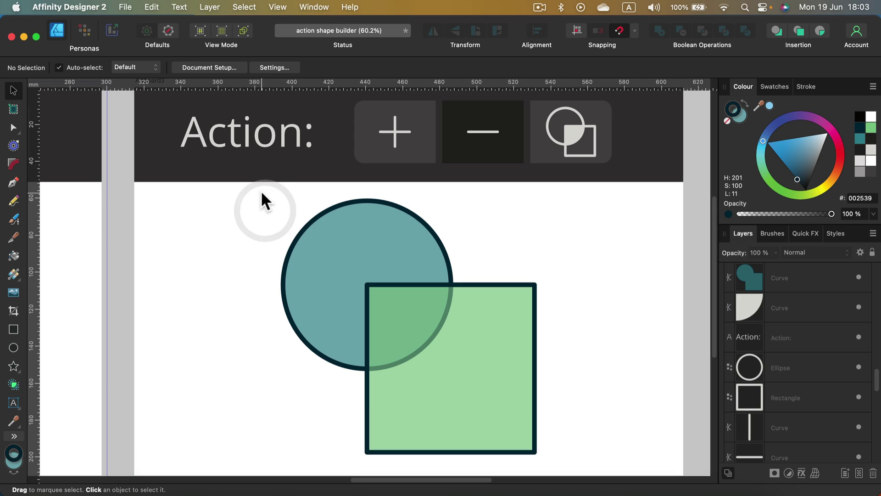
left_click_drag(261, 191, 567, 462)
left_click(14, 384)
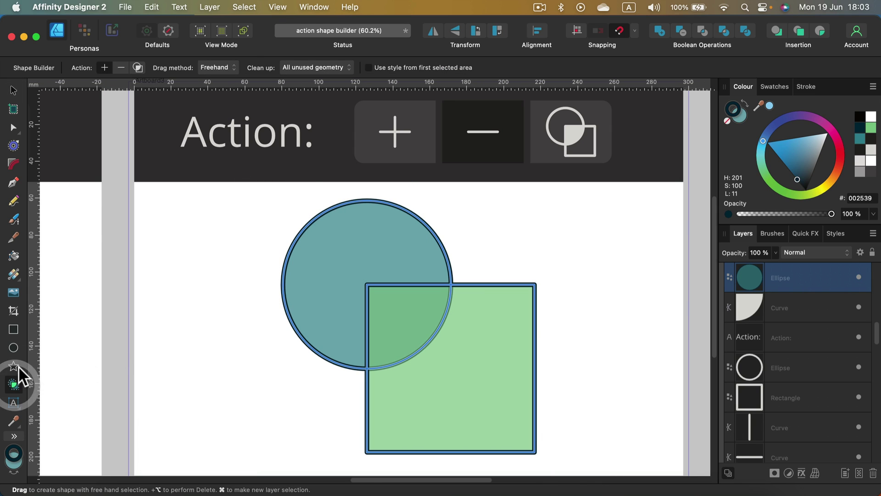
left_click(120, 68)
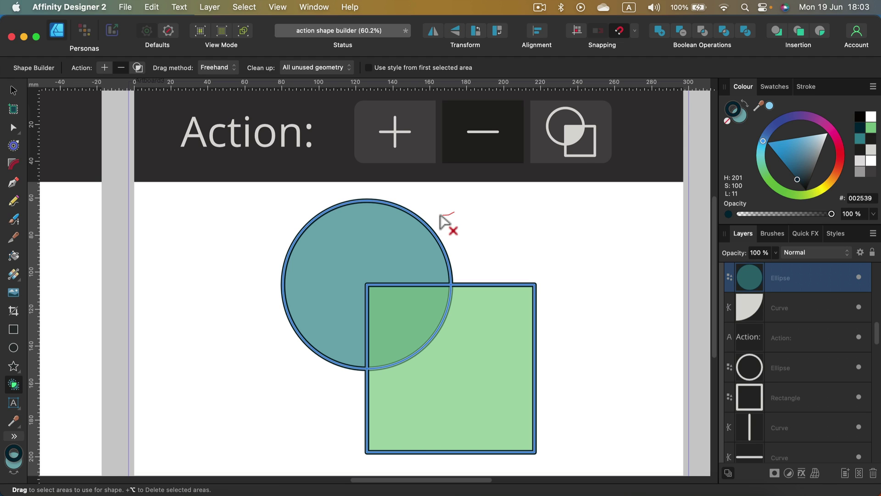
mouse_move(455, 212)
left_mouse_down()
mouse_move(426, 215)
mouse_move(405, 233)
left_mouse_up()
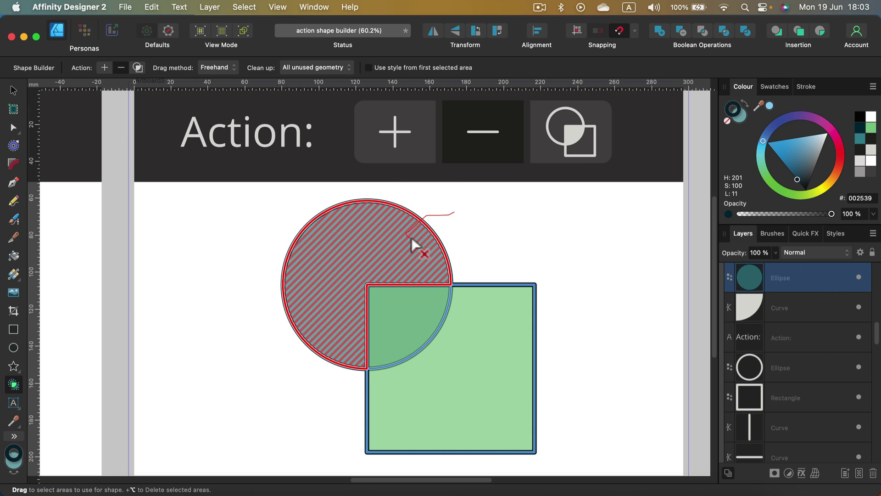
mouse_move(409, 237)
left_mouse_down()
mouse_move(412, 308)
mouse_move(391, 350)
mouse_move(334, 392)
left_mouse_up()
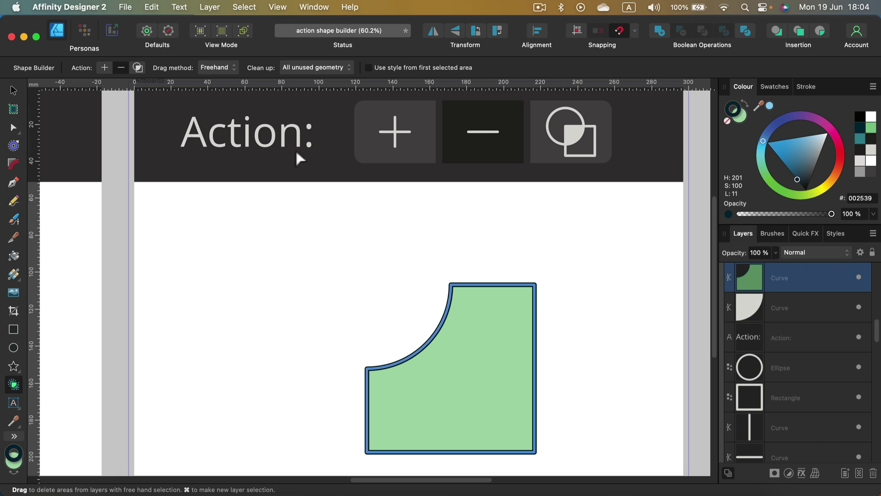
left_click(14, 91)
left_click(614, 234)
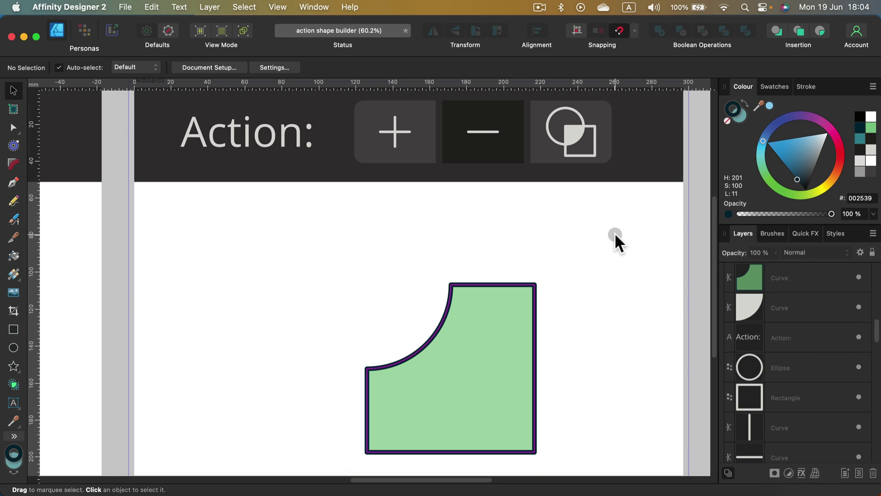
Bring the circle-and-square artboard into view and select the teal circle and green square
left_click_drag(649, 235, 374, 249)
left_click_drag(594, 271, 324, 253)
left_click_drag(621, 240, 579, 237)
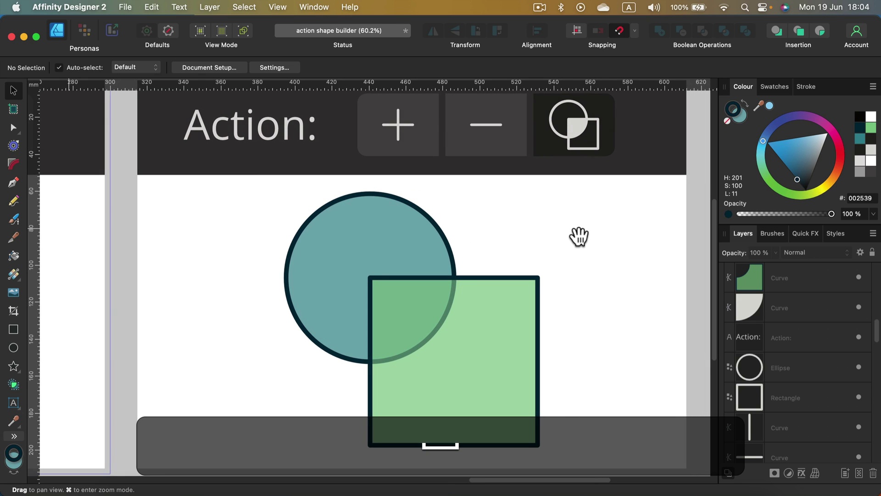
left_click(414, 221)
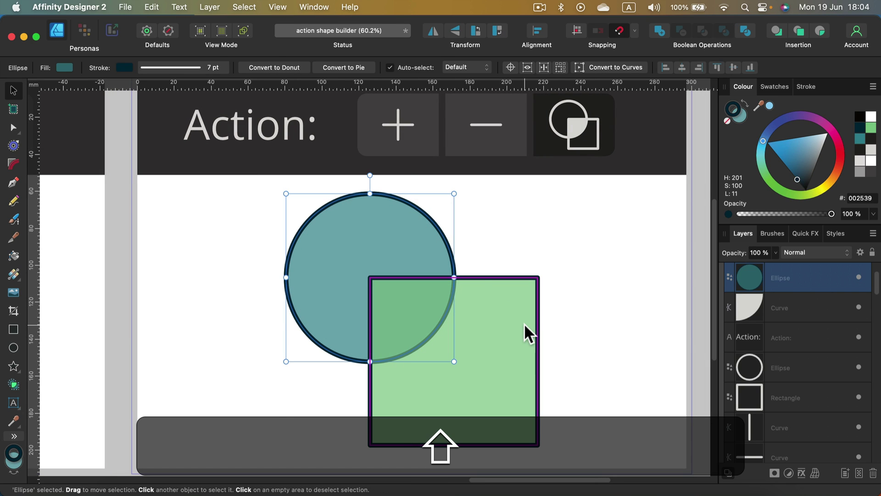
left_click(524, 323, "shift")
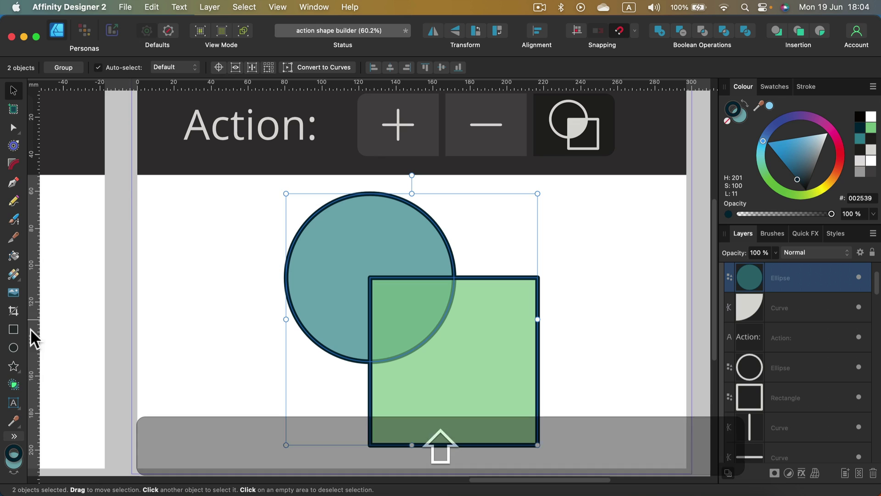
Create a new combined shape from both areas with Shape Builder's New Shape action
left_click(13, 385)
left_click(136, 67)
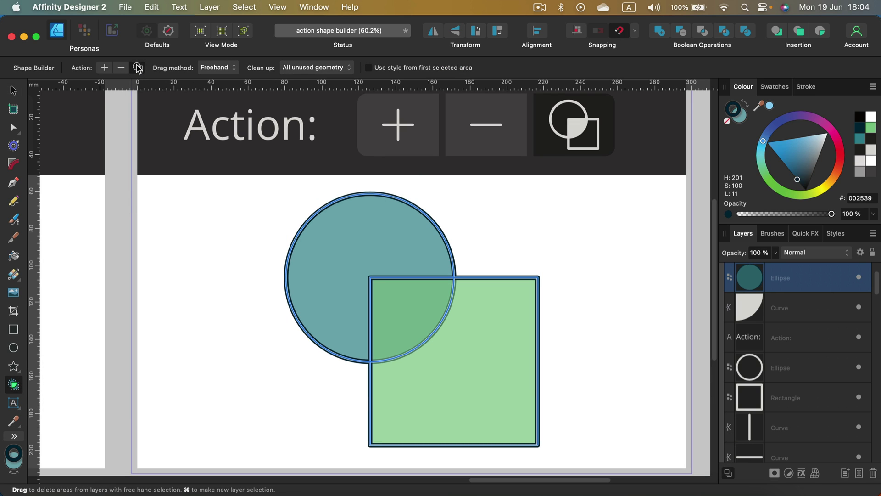
left_click(420, 296)
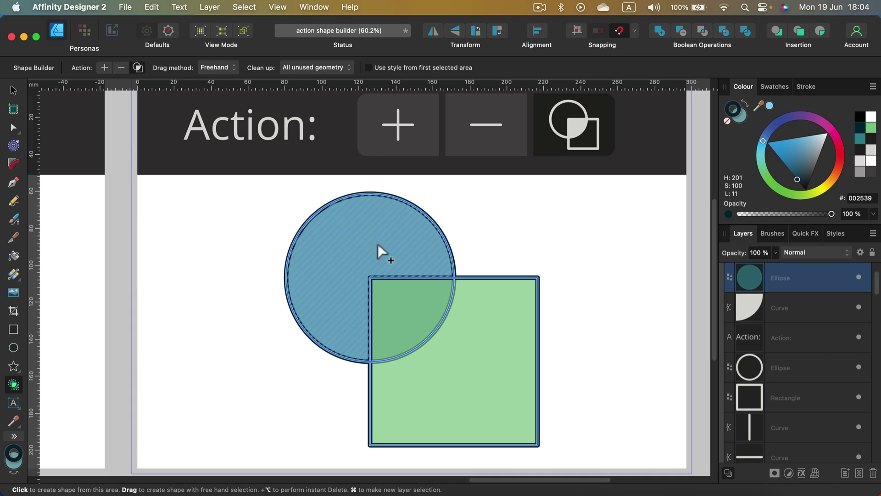
left_click(454, 335)
mouse_move(383, 229)
left_mouse_down()
mouse_move(414, 305)
mouse_move(475, 354)
left_mouse_up()
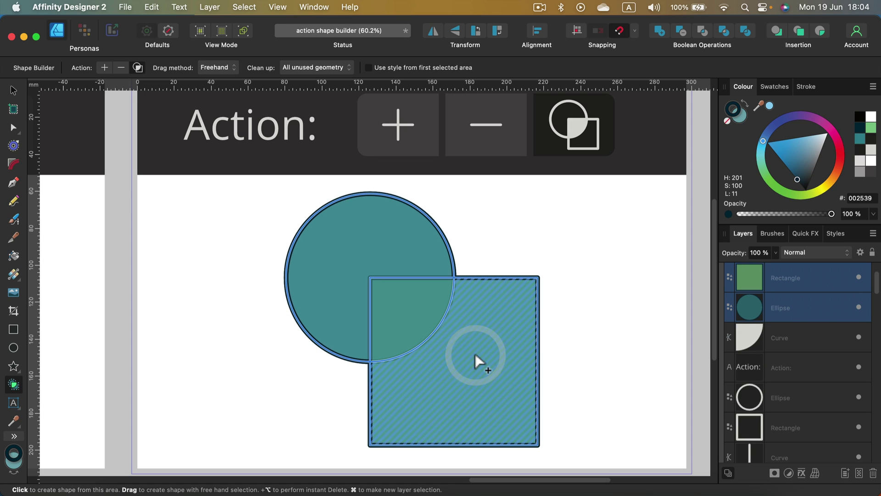
left_click(13, 88)
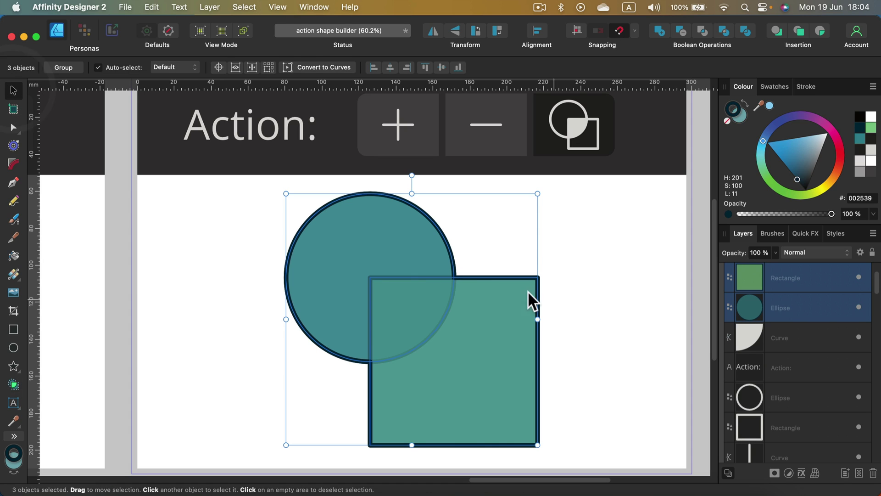
mouse_move(515, 281)
left_mouse_down()
mouse_move(403, 295)
mouse_move(513, 264)
left_mouse_up()
key("super+z")
Move the new shape left and the original circle and square right
left_click(595, 258)
left_click(510, 299)
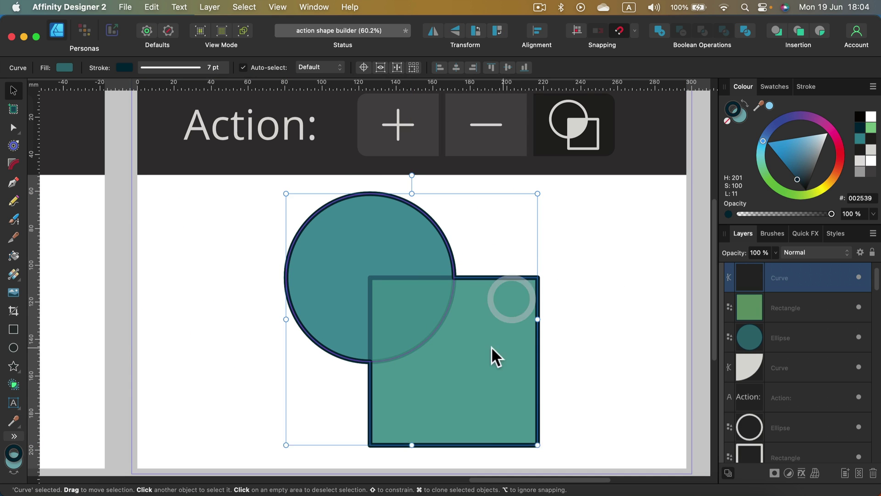
left_click_drag(494, 357, 298, 345)
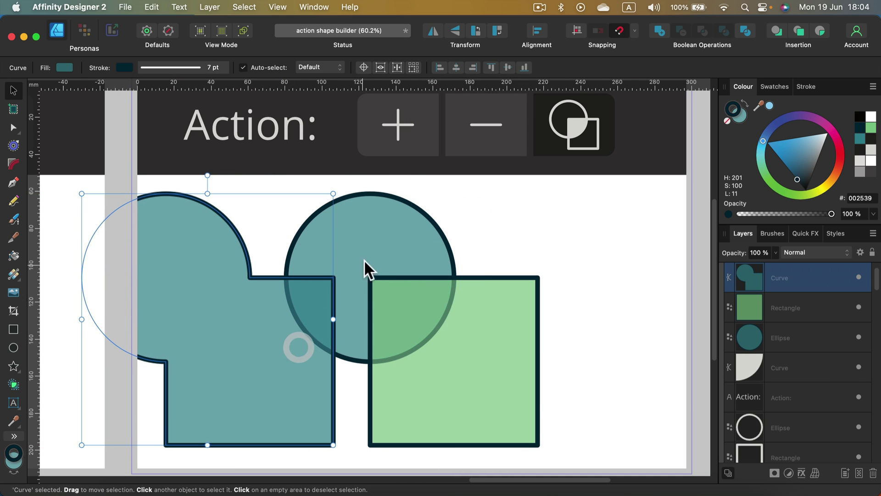
left_click(473, 353, "shift")
left_click(389, 233)
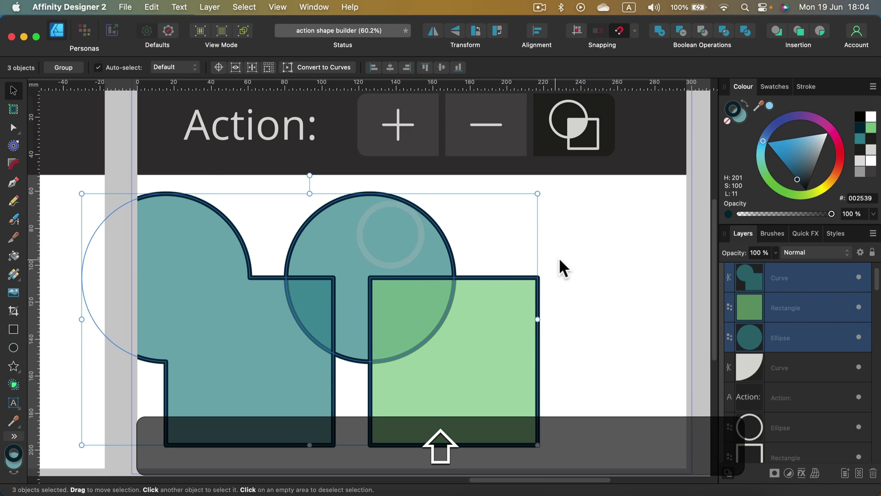
left_click(569, 257)
left_click_drag(488, 368, 580, 382)
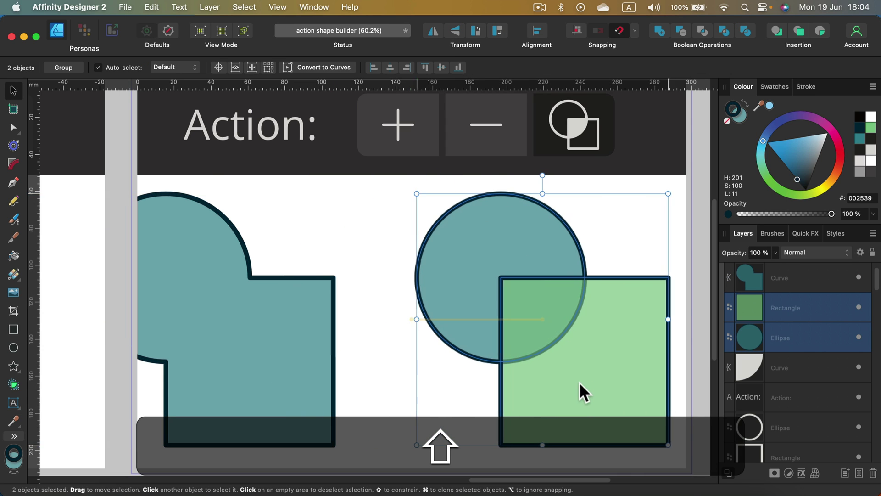
left_click(261, 335, "shift")
left_click_drag(274, 352, 339, 351)
left_click(292, 184)
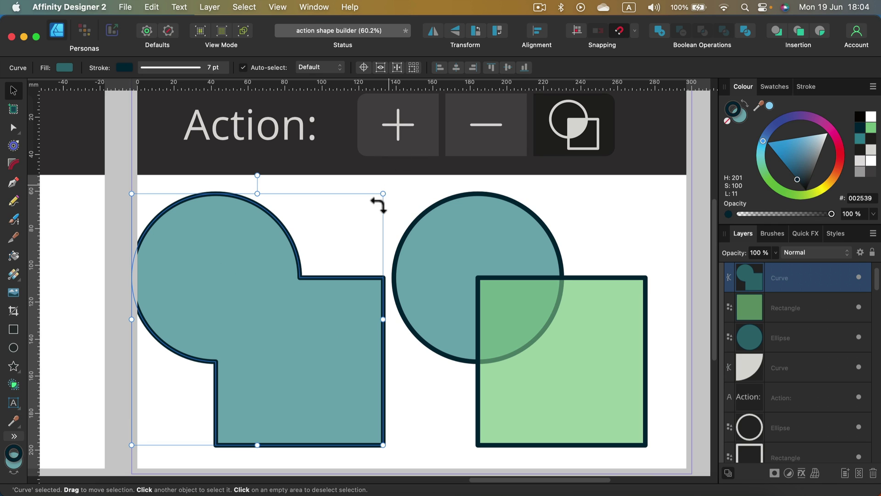
Select all three shapes and shift them right to centre them on the artboard
left_click(497, 244)
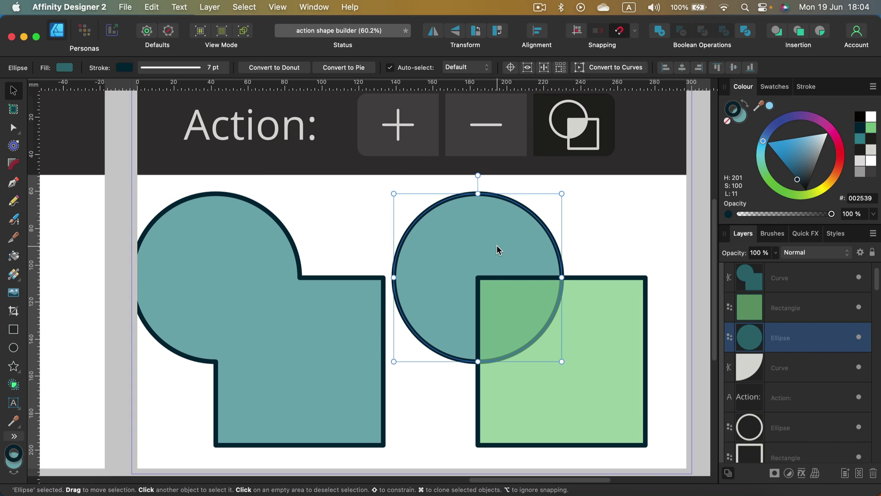
left_click(580, 312)
left_click(515, 246)
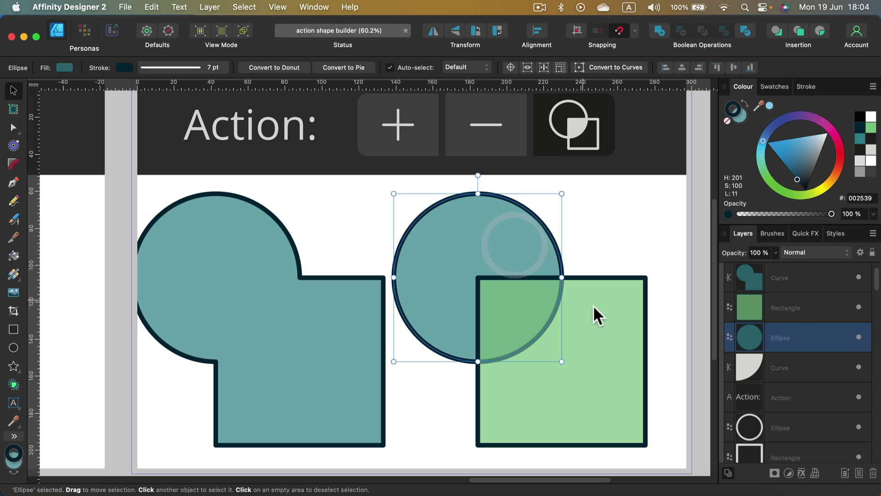
left_click(597, 310)
left_click(523, 251)
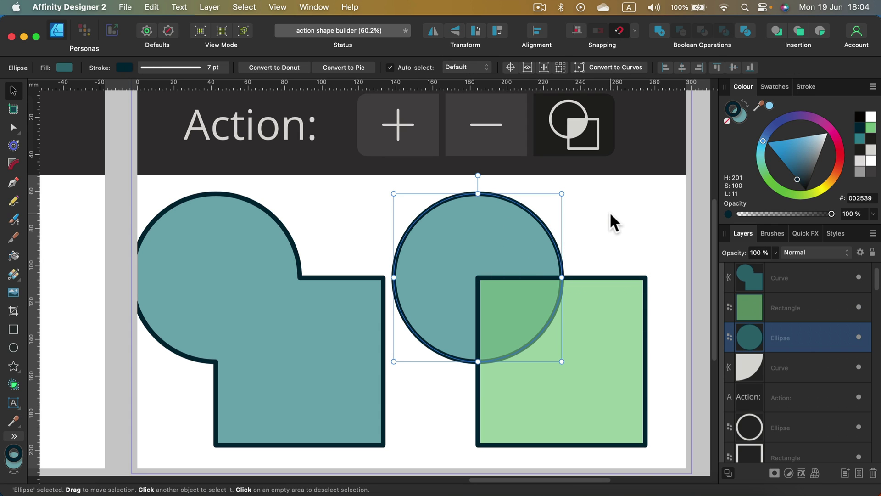
left_click(580, 396, "shift")
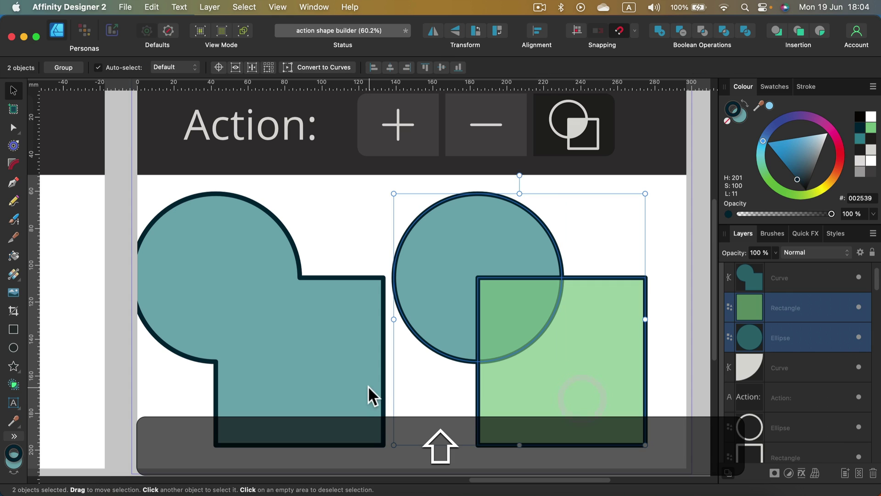
left_click(366, 385, "shift")
left_click_drag(340, 370, 358, 372)
On the subtract artboard, draw a teal rectangle across the green notched shape and select both
left_click(623, 181)
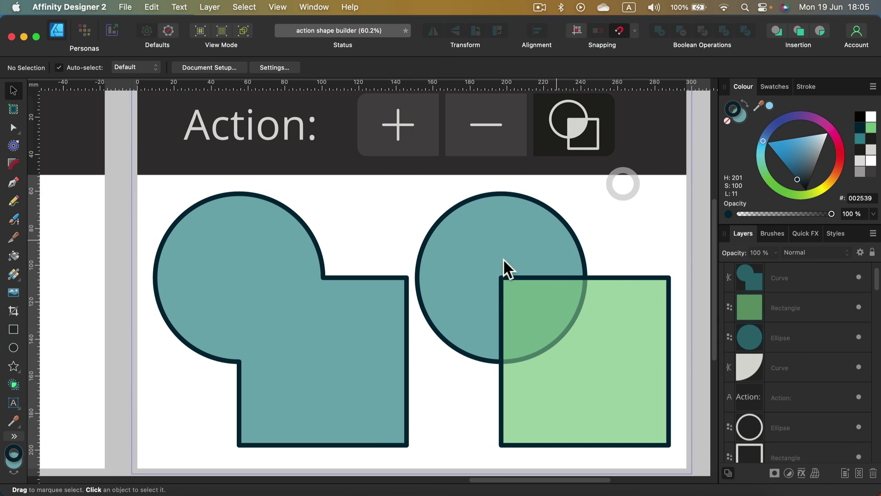
key("space")
left_click_drag(207, 257, 531, 266)
left_click_drag(303, 275, 577, 295)
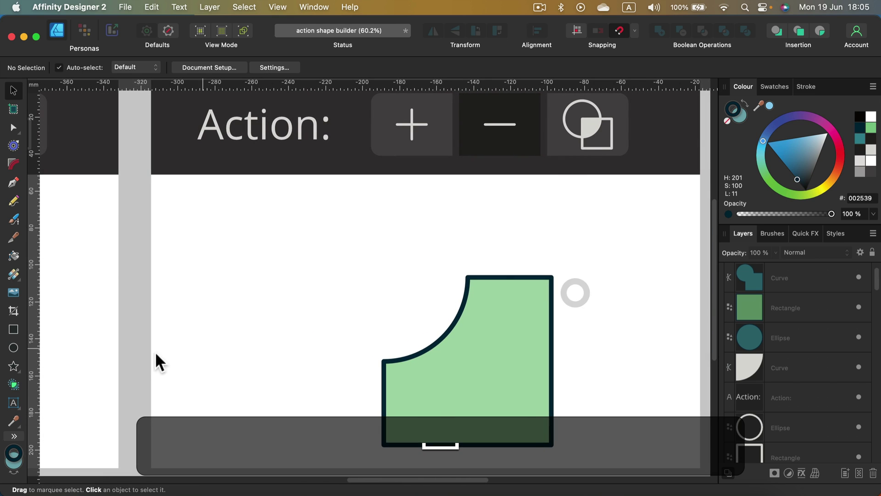
left_click(14, 329)
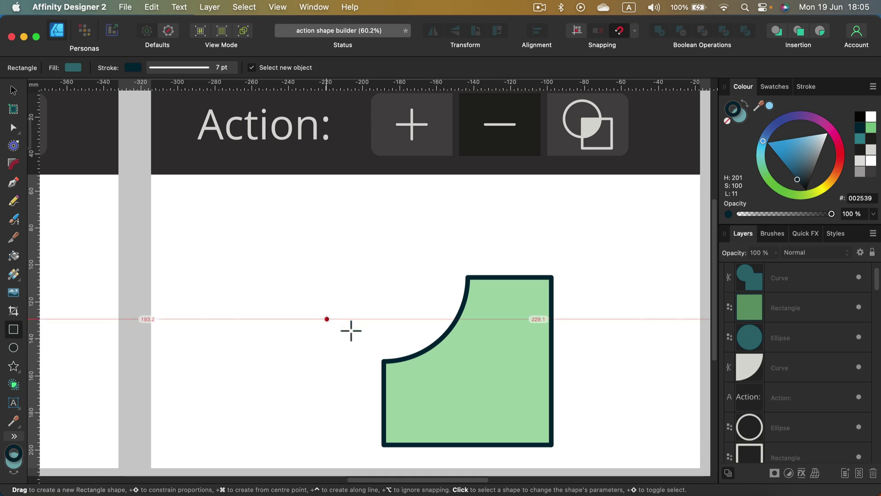
left_click_drag(327, 318, 613, 383)
left_click(13, 90)
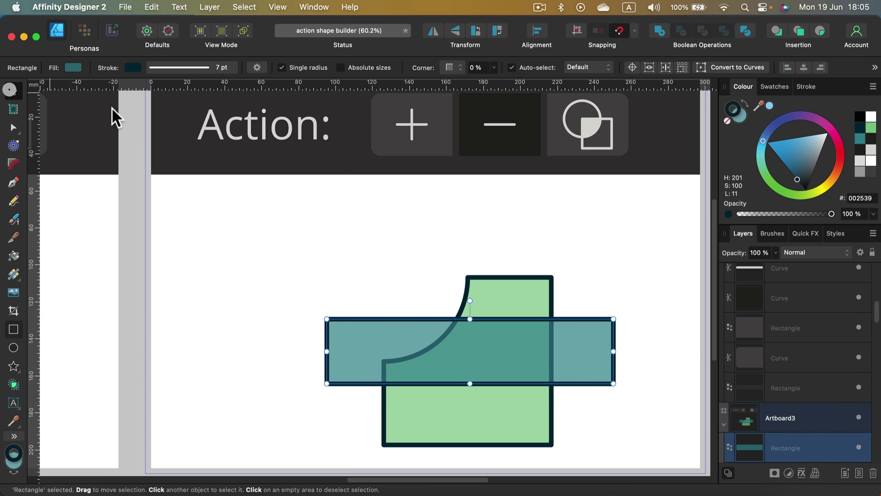
left_click(525, 287, "shift")
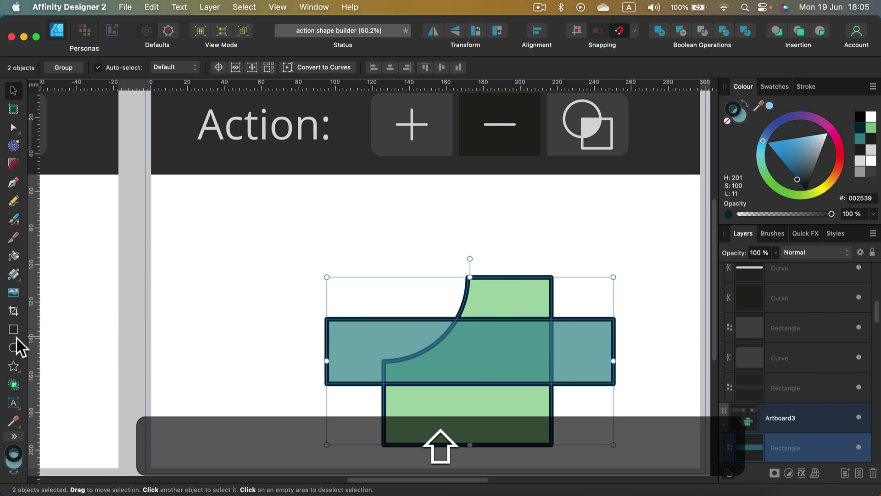
Cut the rectangle's band out of the notched shape with Shape Builder Subtract
left_click(14, 384)
left_click(121, 67)
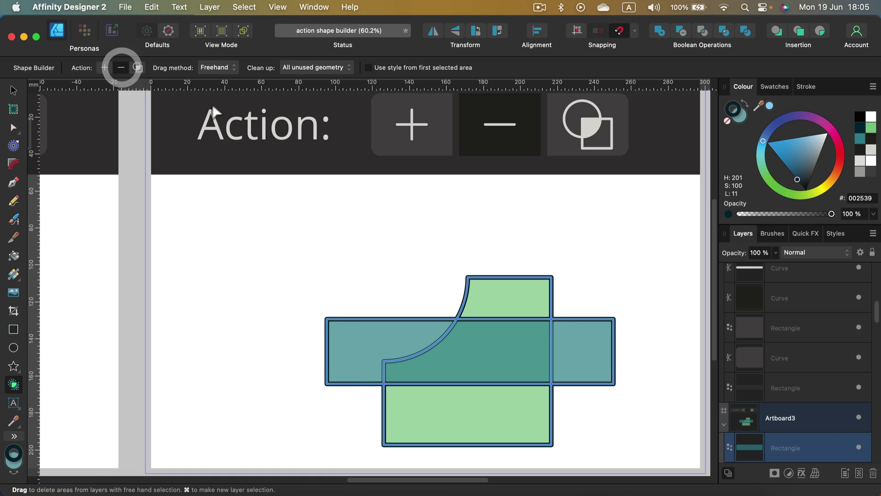
left_click_drag(639, 340, 491, 347)
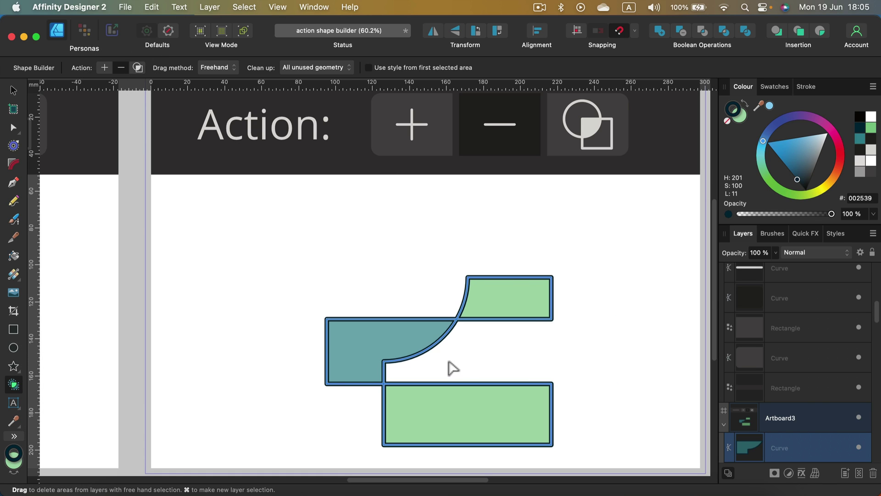
left_click(14, 90)
left_click(309, 285)
left_click_drag(309, 284, 476, 256)
left_click_drag(369, 253, 511, 238)
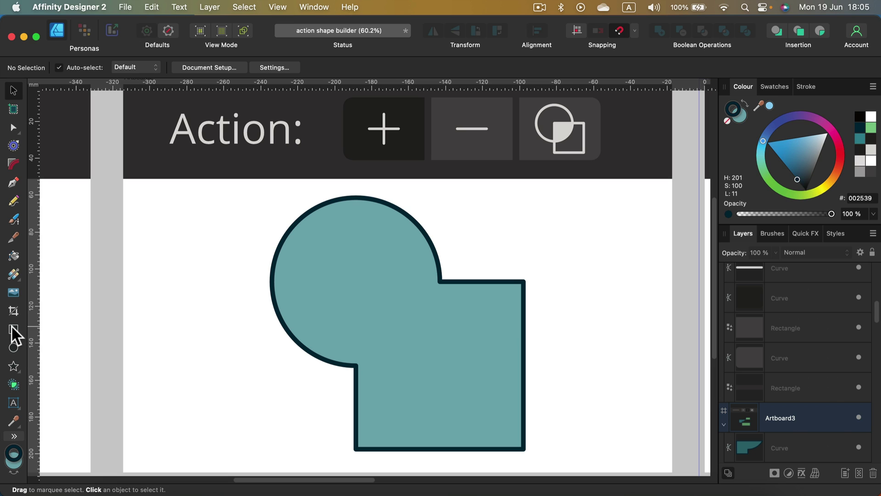
Draw a rectangle, move it over the arch shape, and select both
left_click(13, 329)
left_click_drag(209, 271, 415, 410)
left_click(13, 90)
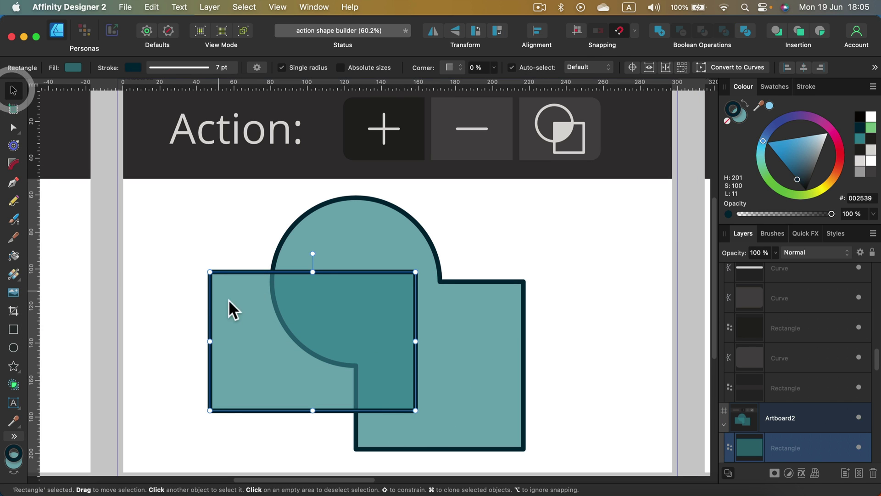
left_click_drag(228, 308, 248, 335)
left_click(373, 233, "shift")
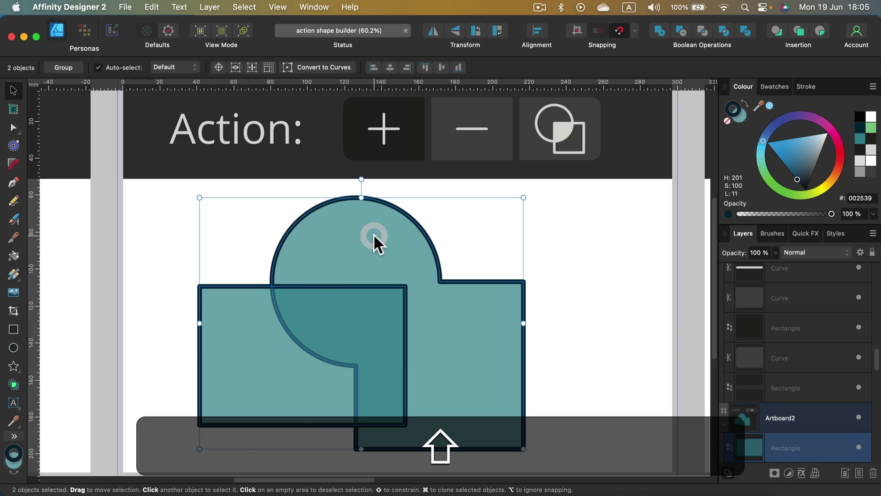
Merge the rectangle and arch into one teal curve with Shape Builder Add
left_click(13, 384)
left_click(102, 68)
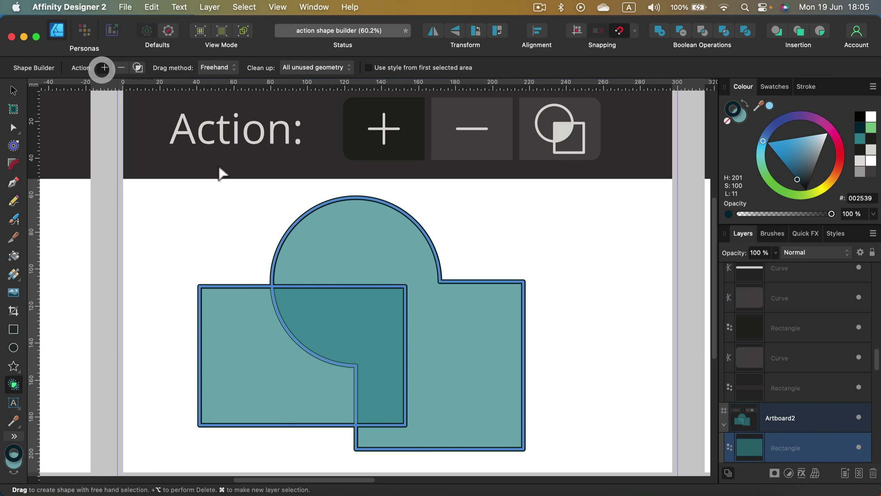
mouse_move(364, 250)
left_mouse_down()
mouse_move(366, 321)
mouse_move(279, 368)
left_mouse_up()
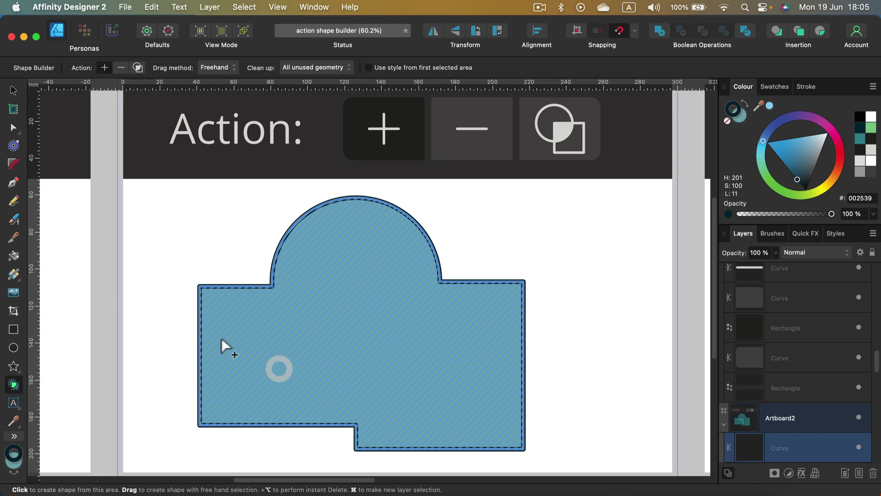
left_click(13, 91)
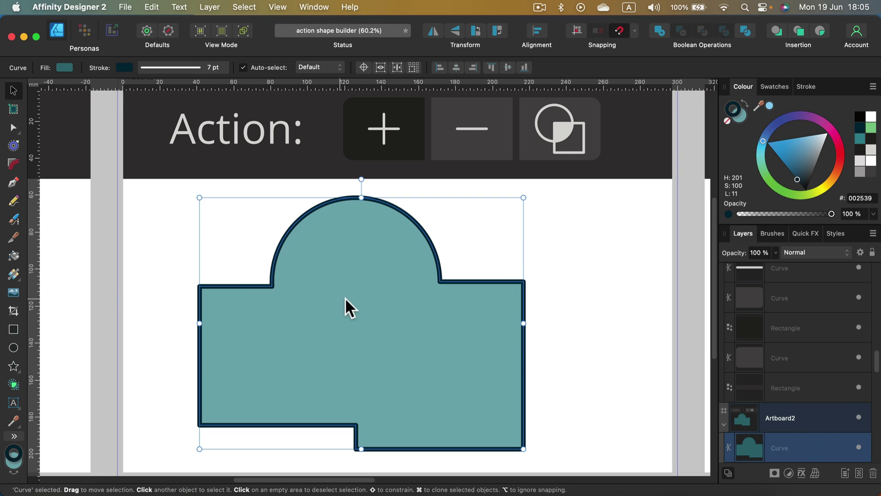
left_click(187, 221)
left_click_drag(187, 221, 413, 228)
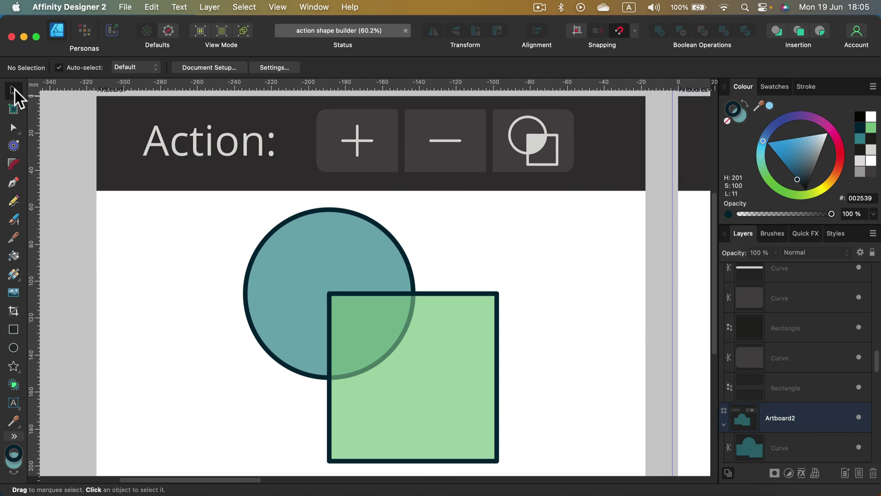
Select the circle and square, try Shape Builder's New Shape and Subtract actions, then undo
left_click_drag(217, 201, 545, 476)
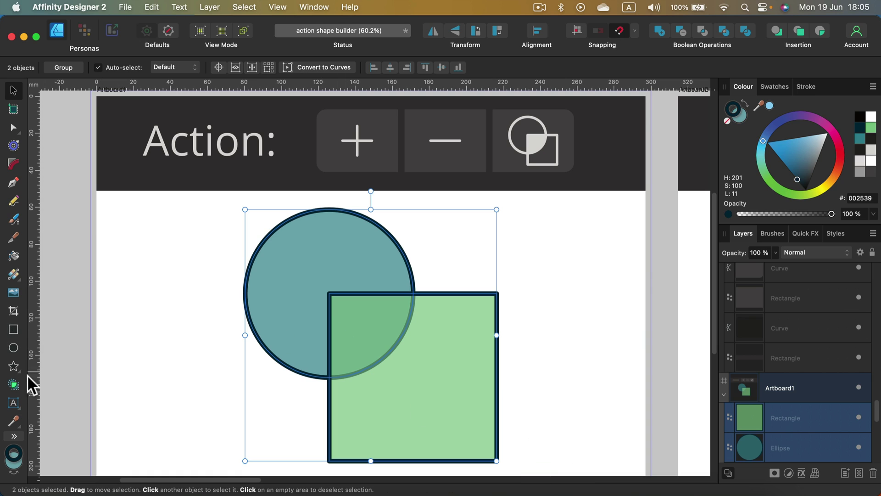
left_click(13, 384)
left_click(105, 65)
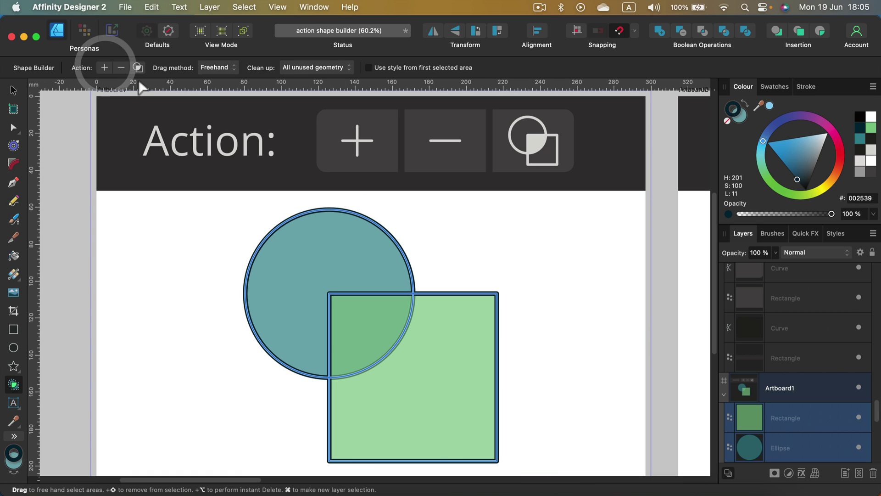
left_click(138, 68)
mouse_move(379, 264)
left_mouse_down()
mouse_move(376, 317)
mouse_move(431, 338)
left_mouse_up()
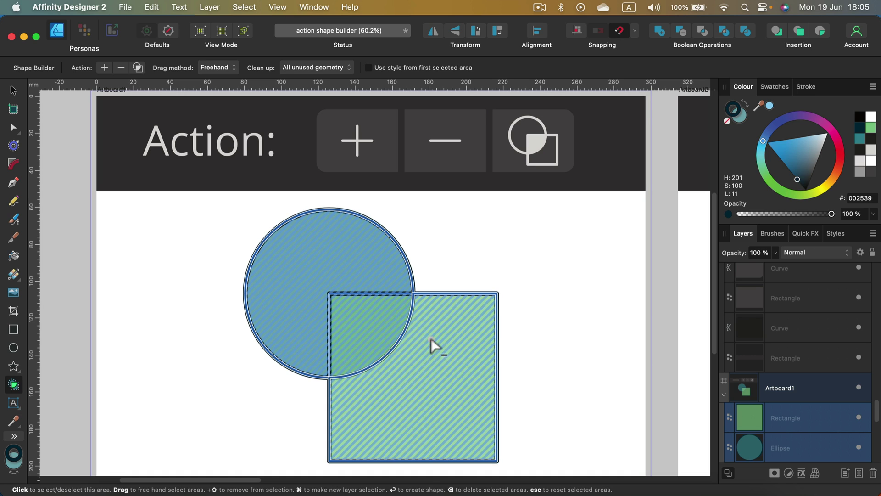
left_click(121, 67)
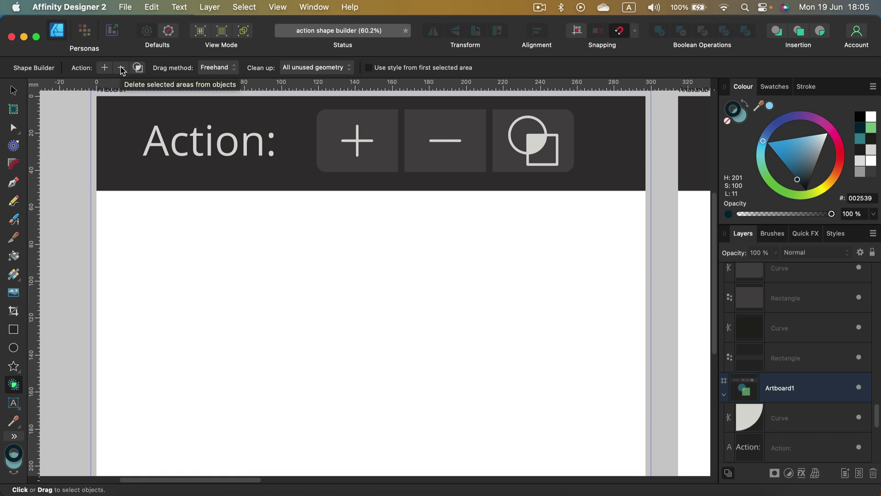
key("super+z")
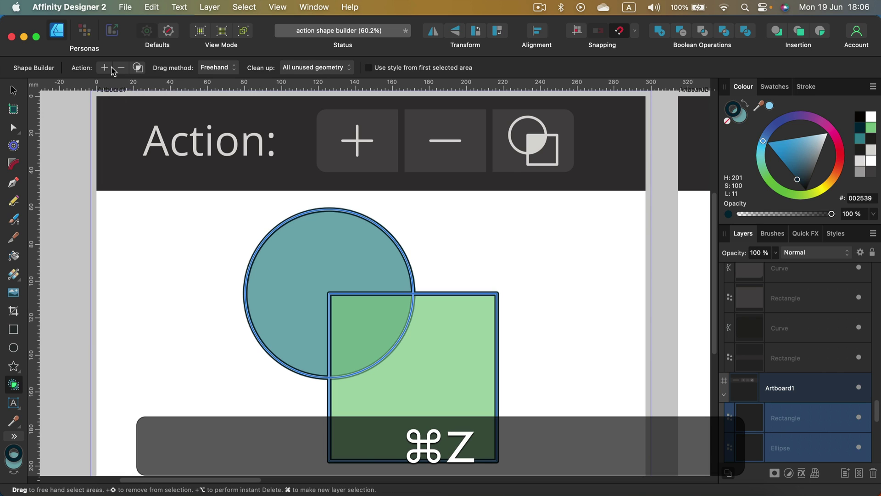
Combine the circle and square into one teal curve using the Add action
left_click(105, 67)
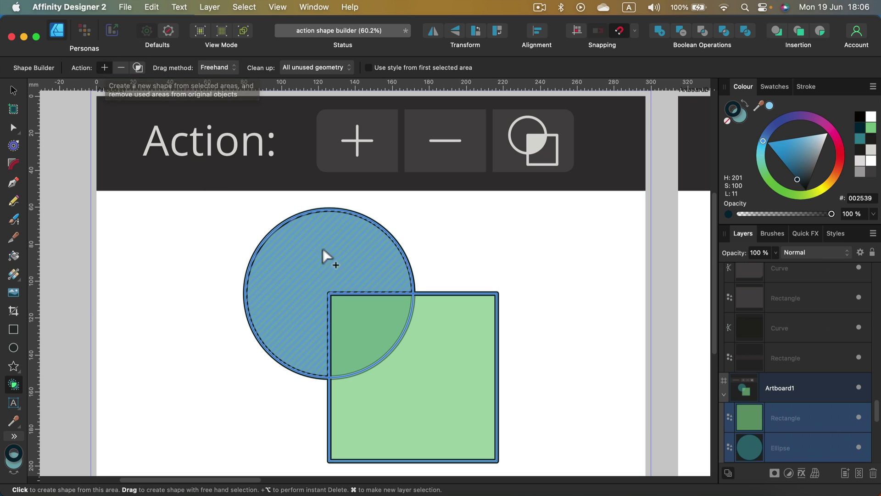
mouse_move(323, 249)
left_mouse_down()
mouse_move(427, 389)
mouse_move(418, 382)
left_mouse_up()
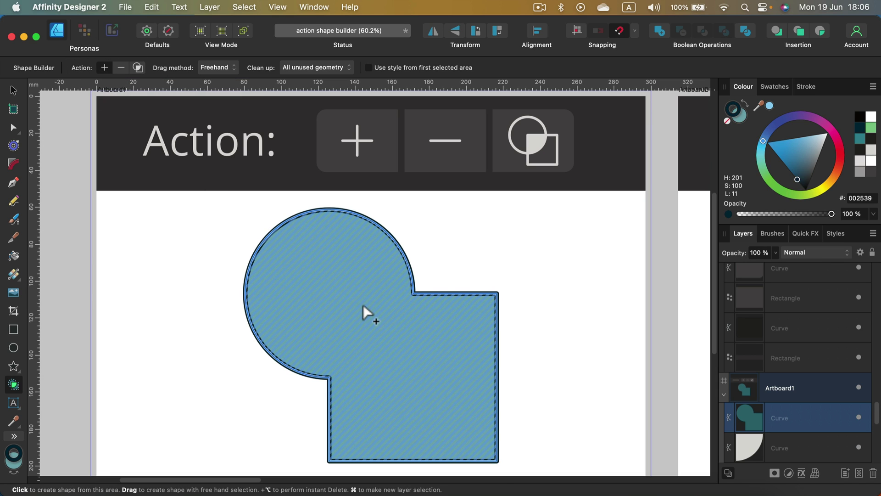
key("super")
key("super+z")
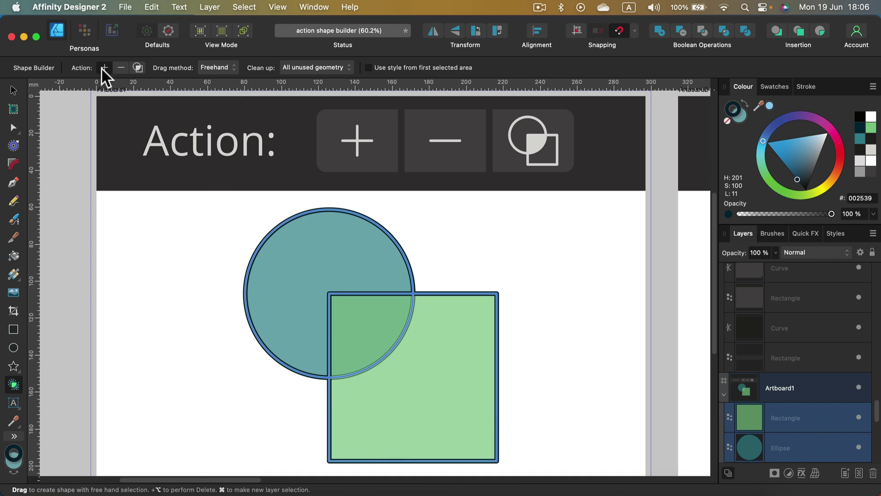
left_click(102, 68)
left_click_drag(365, 285, 418, 365)
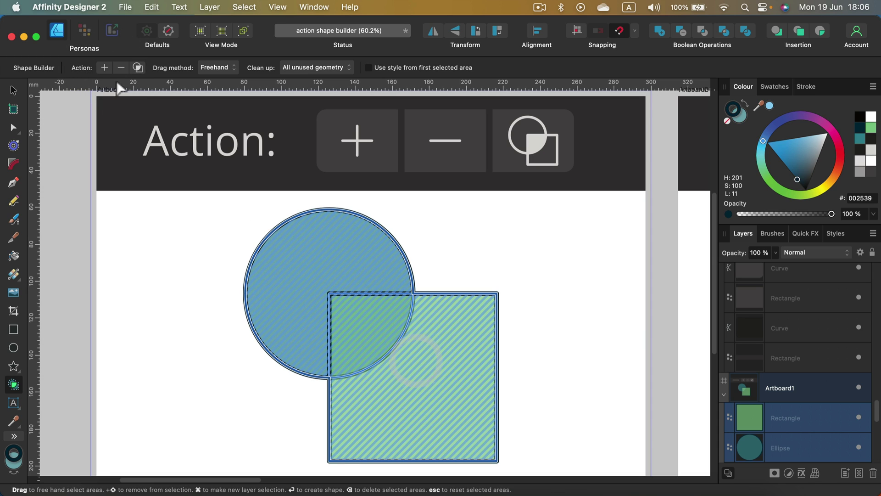
key("Return")
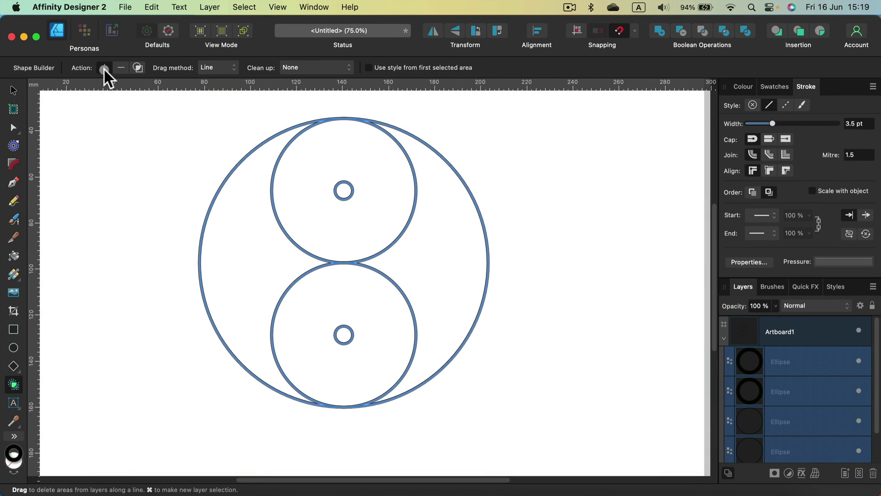
Build the yin-yang halves with Freehand Shape Builder and fill the right half black
left_click(213, 68)
left_click(213, 56)
left_click_drag(393, 181, 437, 230)
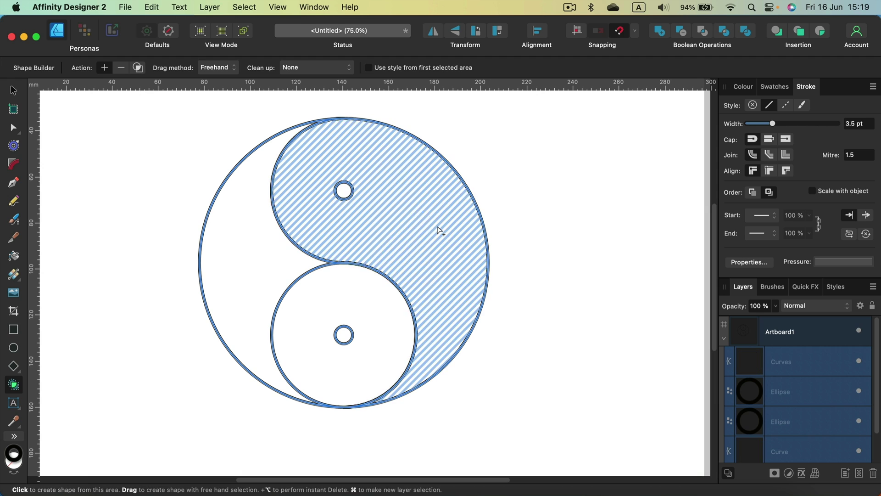
left_click_drag(328, 296, 275, 274)
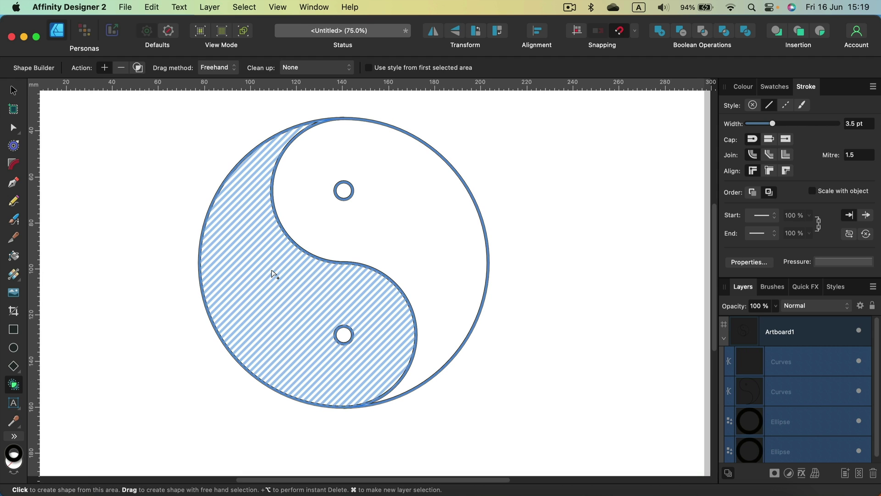
left_click(13, 91)
left_click(144, 133)
left_click(470, 195)
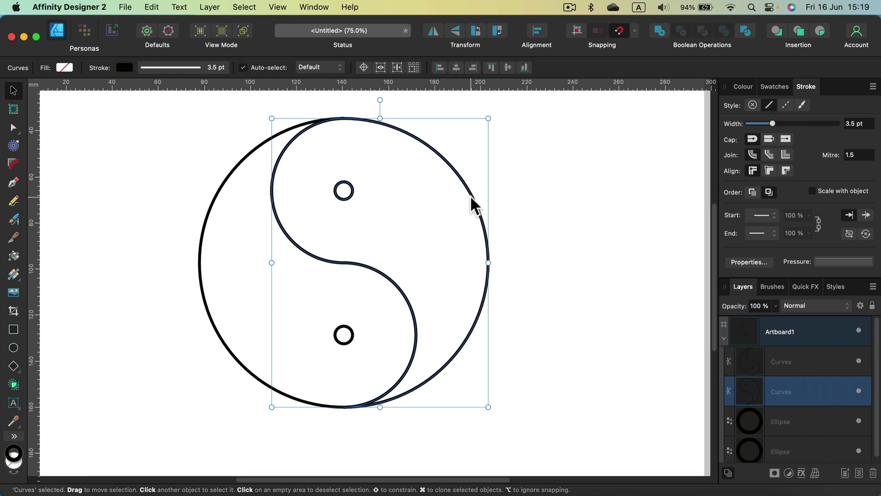
left_click(743, 87)
left_click(737, 113)
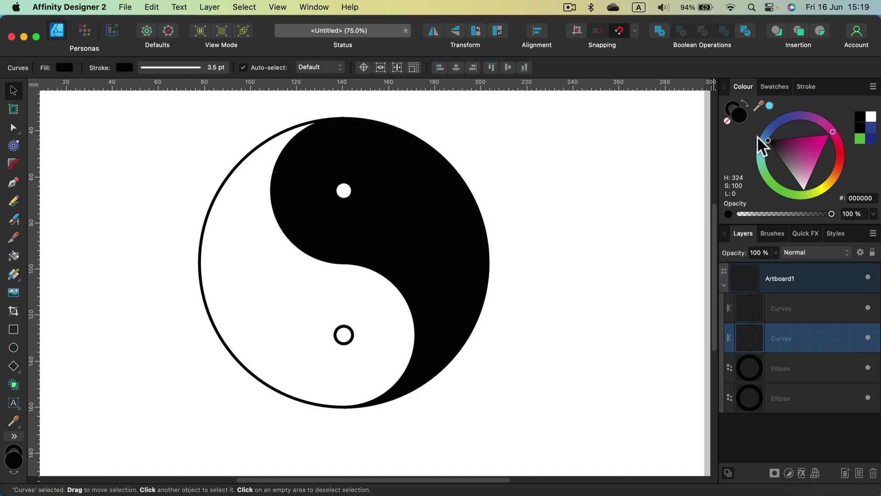
left_click(826, 376)
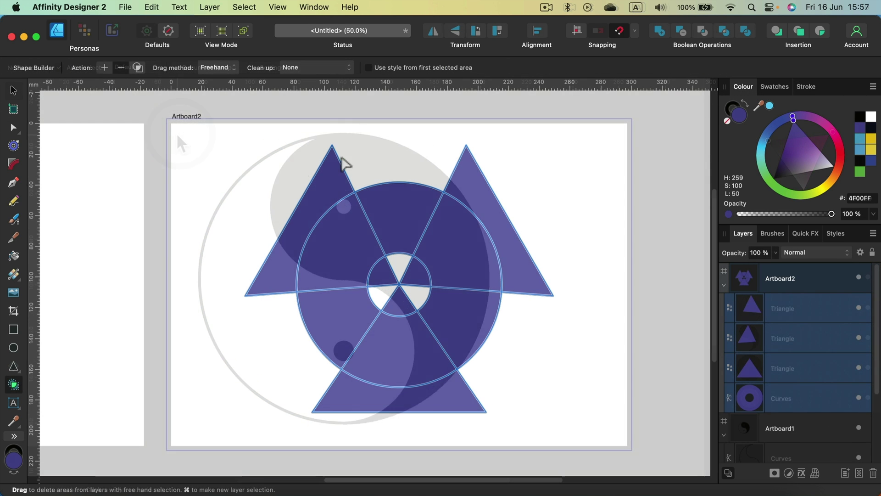
Build the radiation symbol's three blades and make them black by swapping fill and stroke
mouse_move(344, 163)
left_mouse_down()
mouse_move(494, 207)
mouse_move(524, 312)
mouse_move(520, 327)
mouse_move(497, 325)
mouse_move(424, 296)
mouse_move(394, 268)
mouse_move(390, 297)
mouse_move(304, 365)
mouse_move(356, 400)
left_mouse_up()
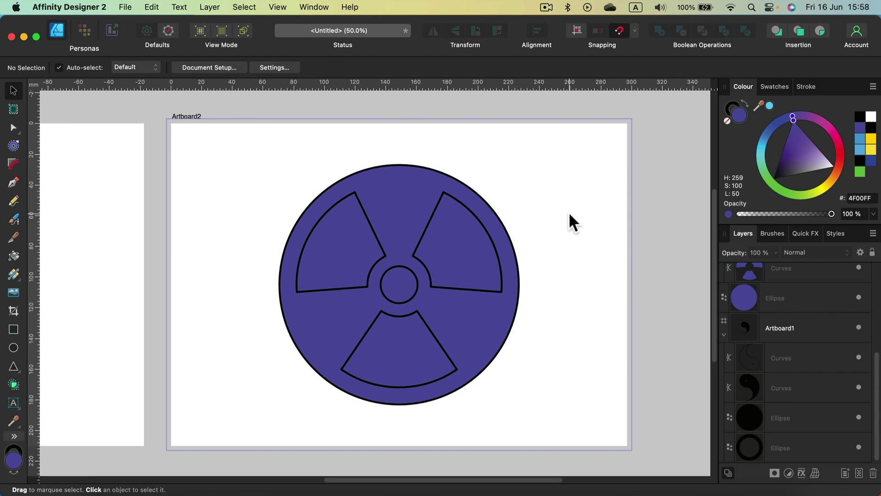
left_click(456, 200)
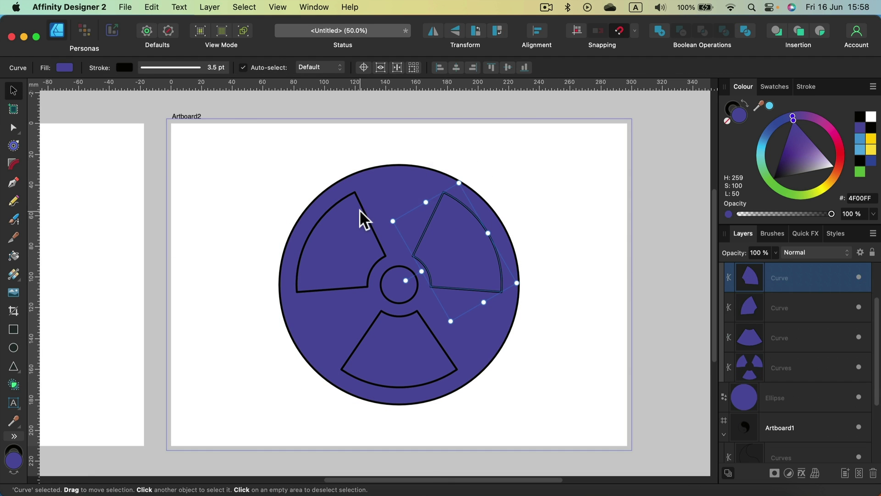
left_click(360, 217, "shift")
left_click(434, 337, "shift")
left_click(745, 103)
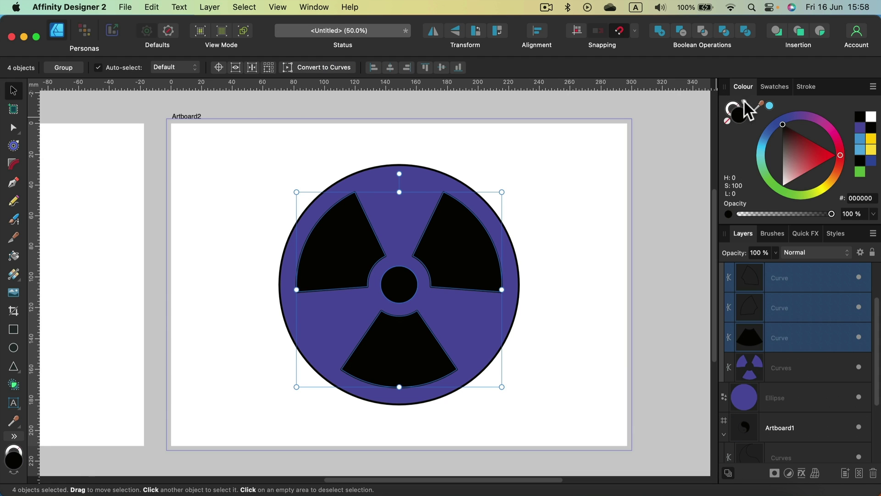
Fill the outer circle yellow and set its outline width to 20 pt
left_click(422, 169)
left_click(871, 138)
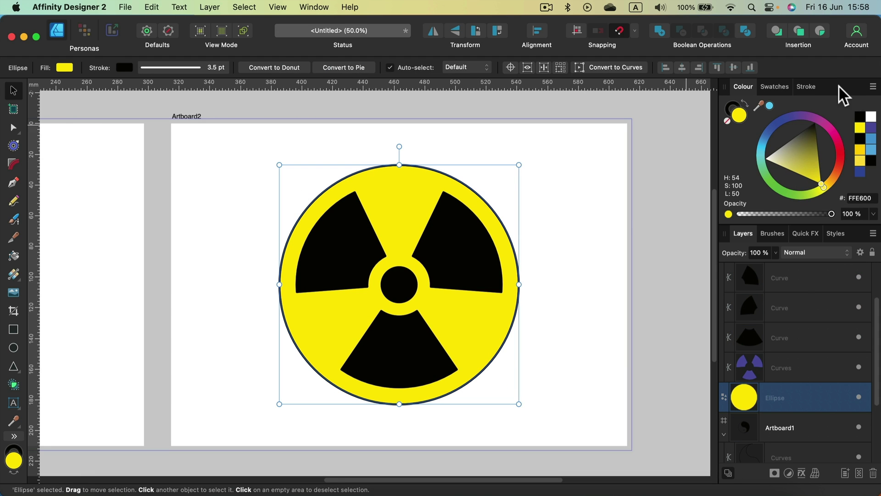
left_click(806, 86)
left_click_drag(751, 122, 795, 126)
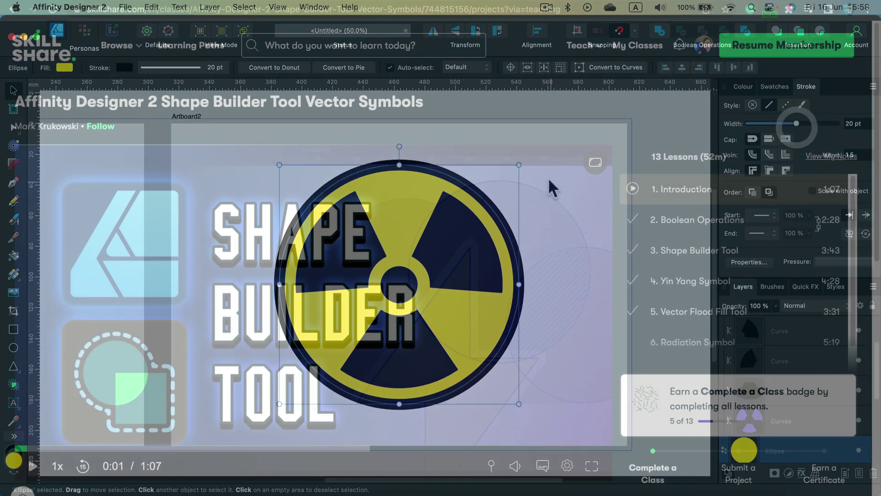